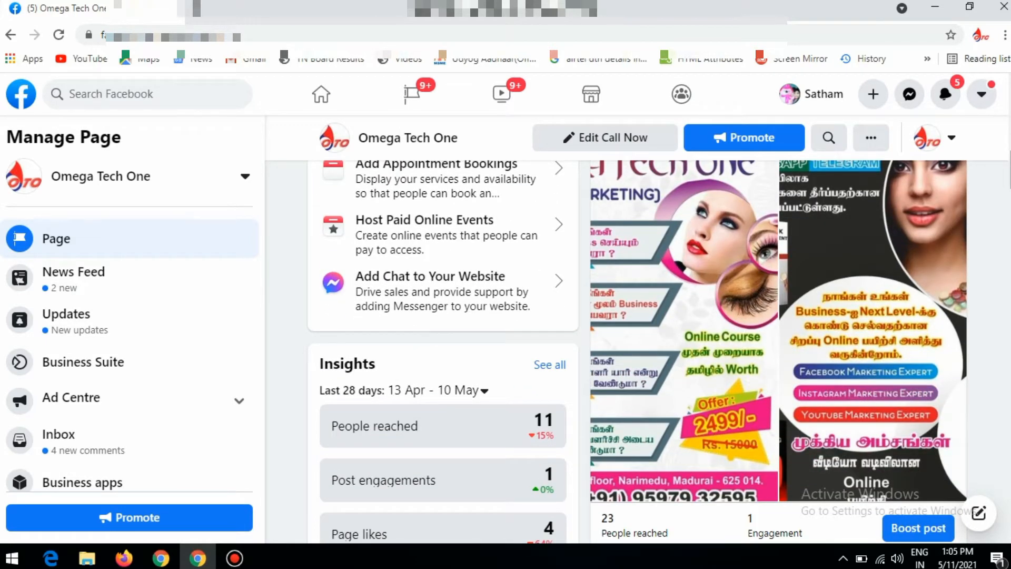
Go to Ads Manager and start creating a new campaign
scroll(637, 352, down, 2)
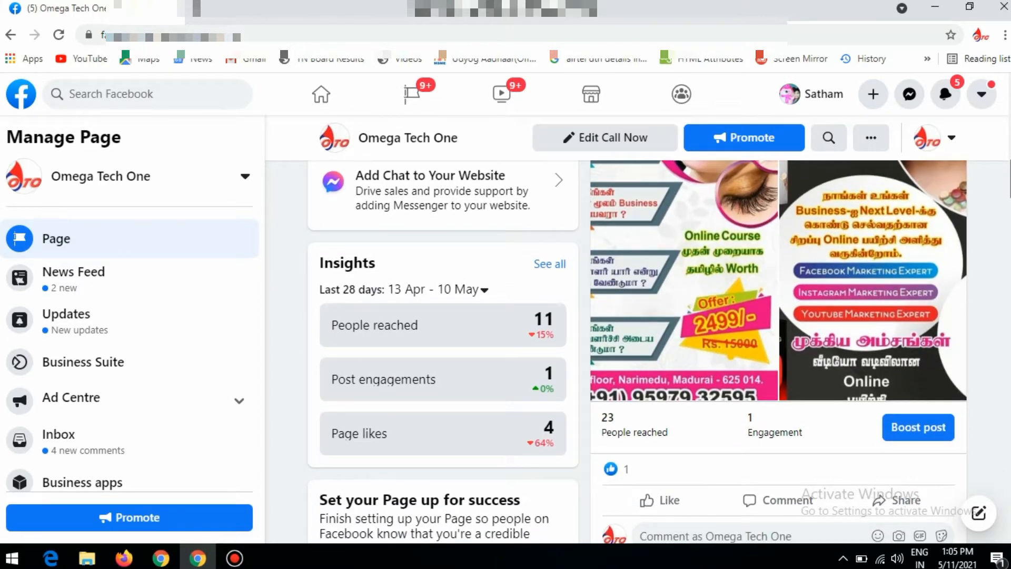
scroll(638, 352, down, 1)
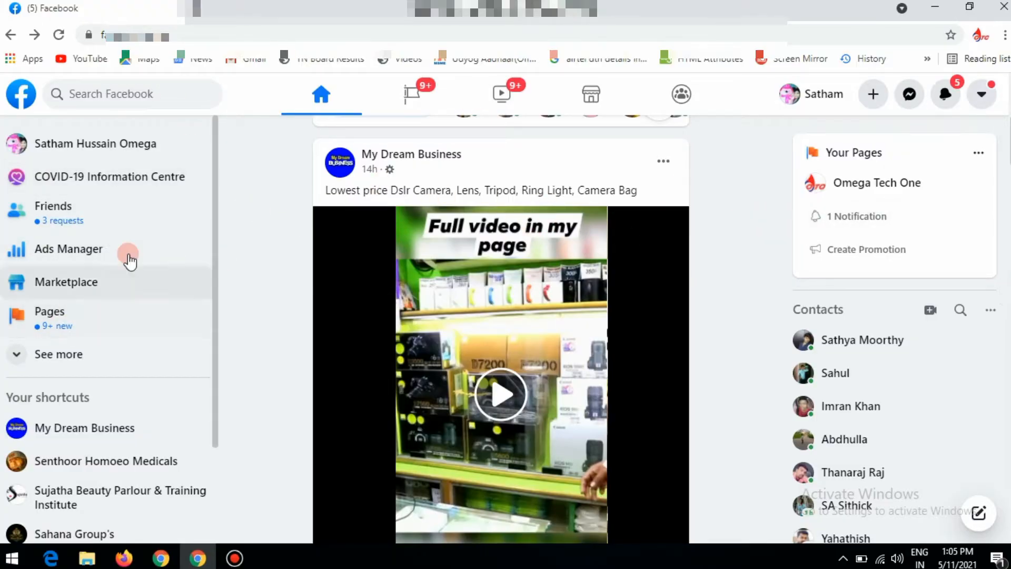
click(82, 254)
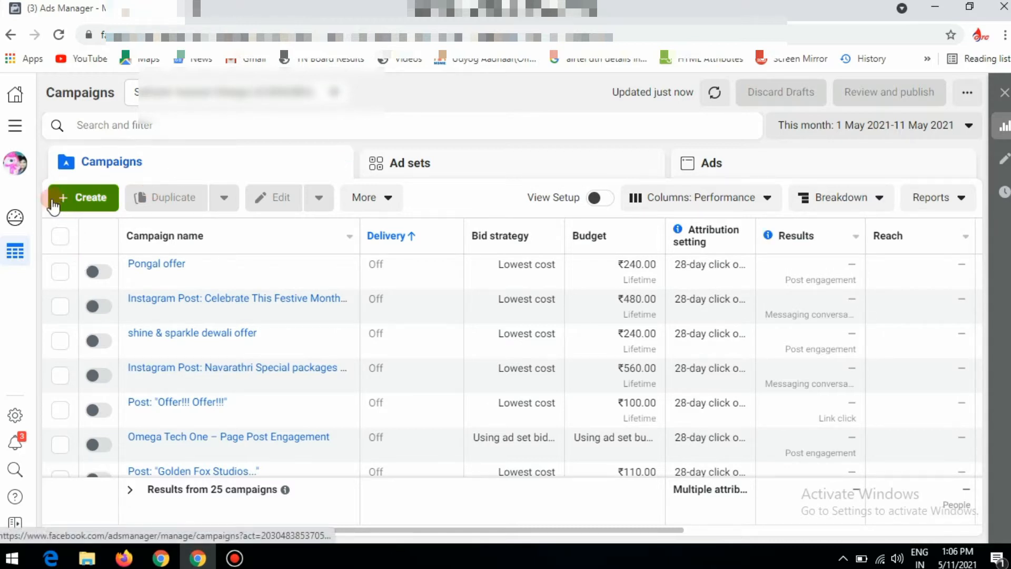
click(105, 203)
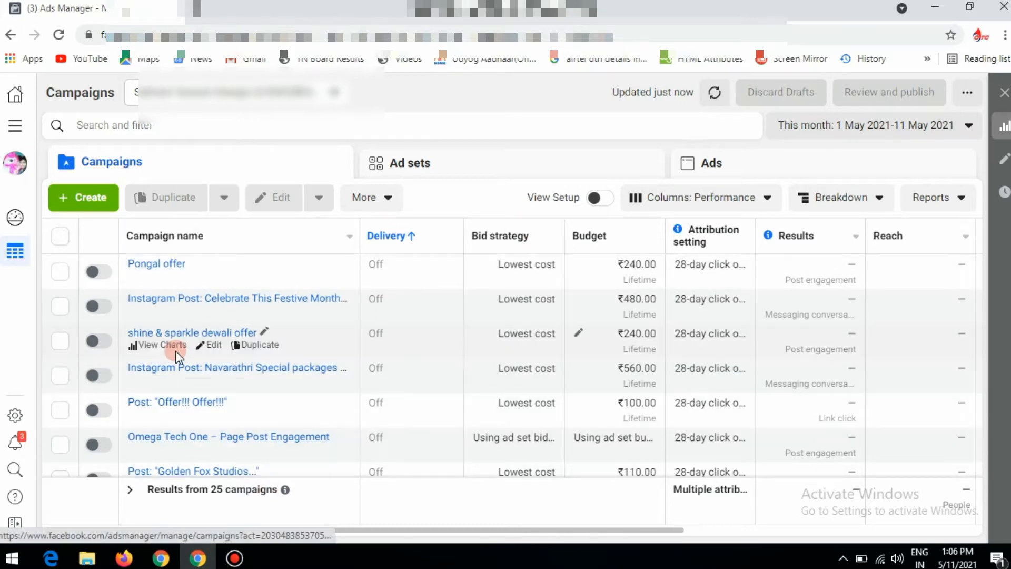
click(78, 198)
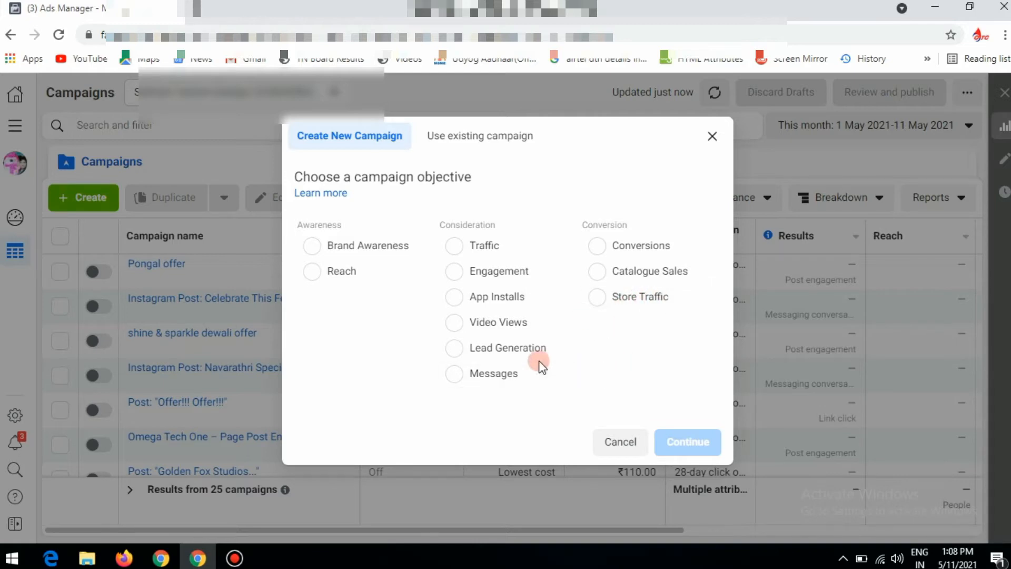
Choose the Engagement objective with the Page Likes engagement type and continue to the campaign setup
click(482, 274)
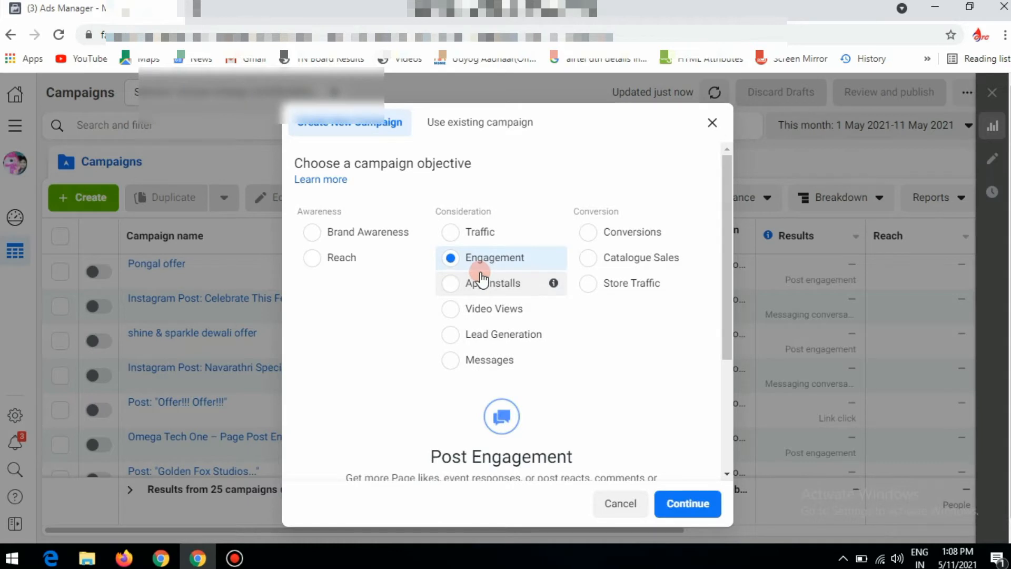
scroll(726, 302, down, 2)
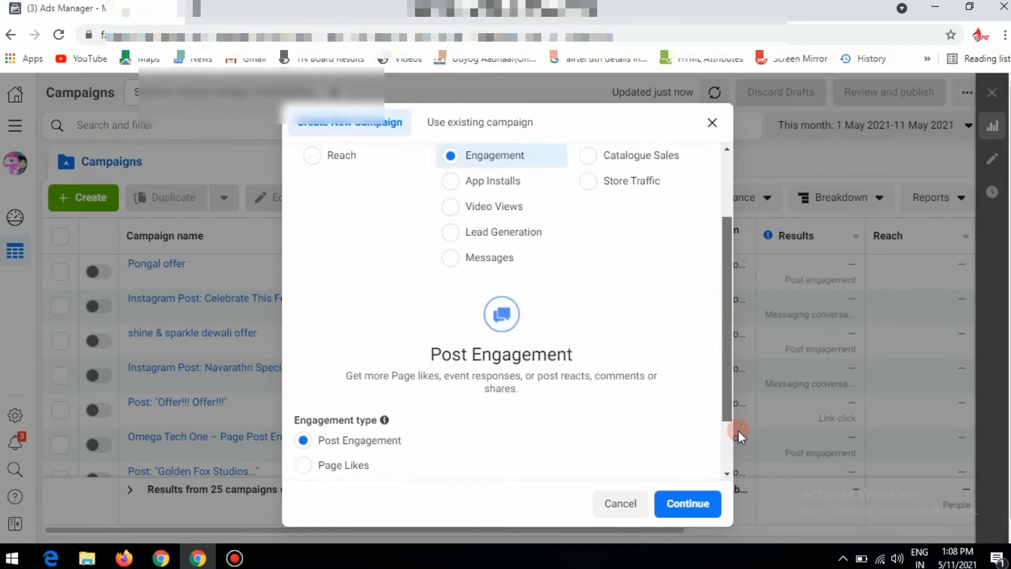
scroll(739, 431, down, 2)
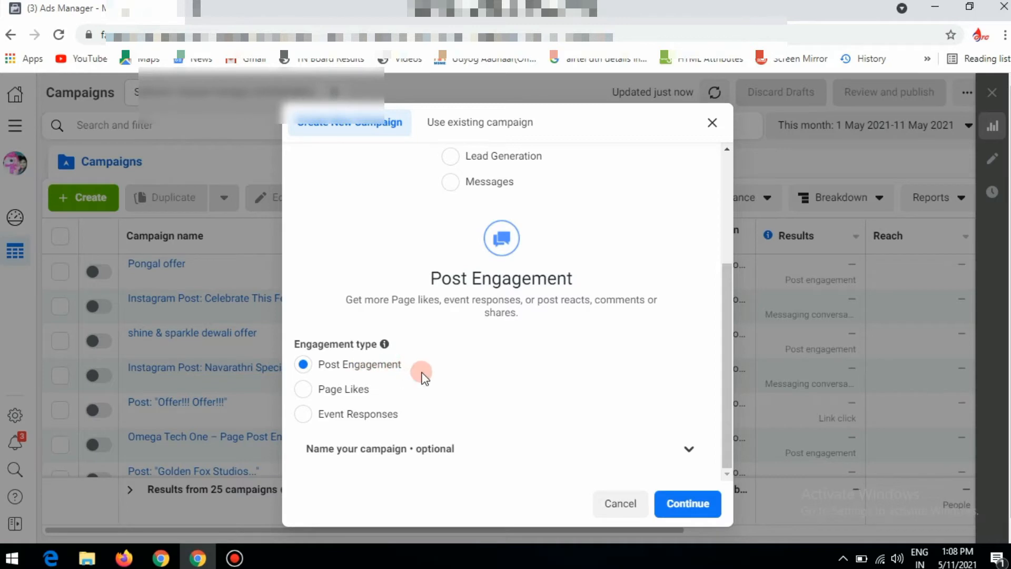
click(330, 391)
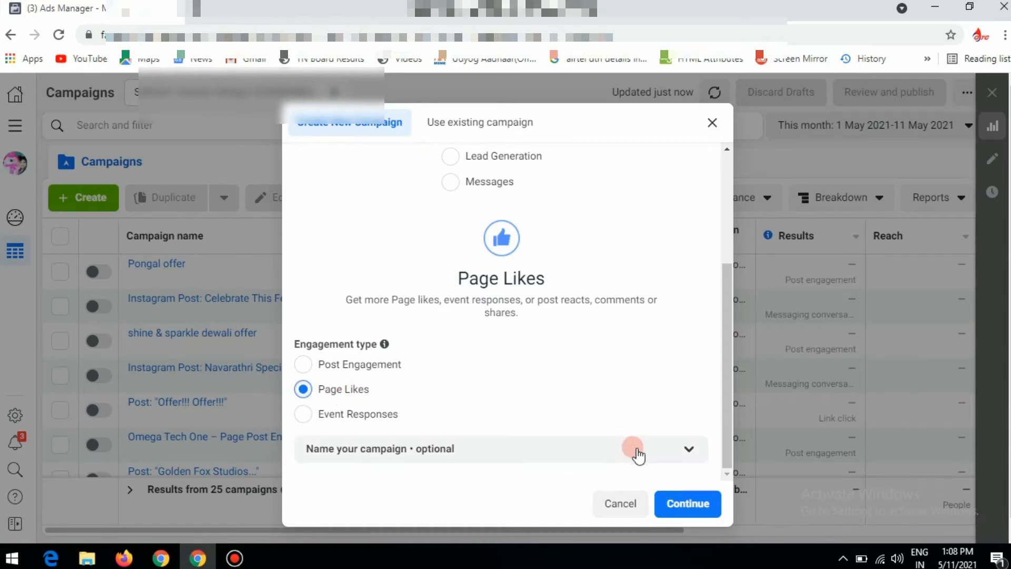
click(686, 504)
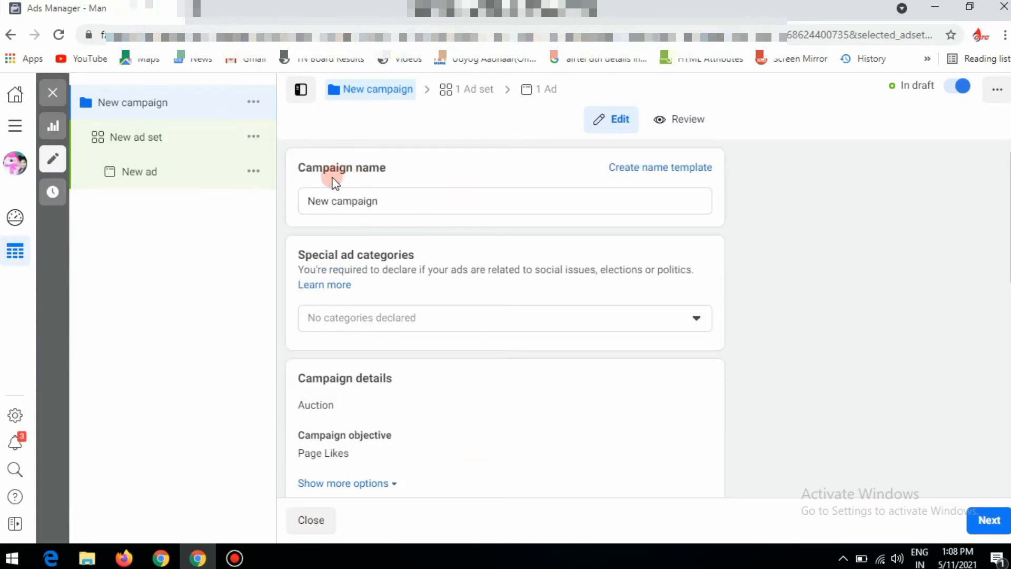
Rename the new campaign as "page follow"
triple_click(399, 200)
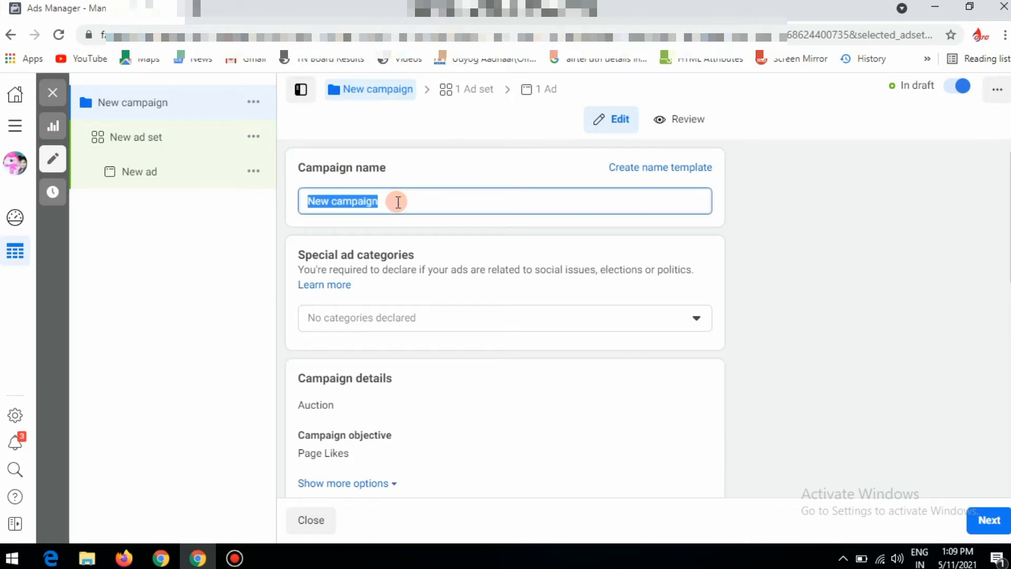
text(pa)
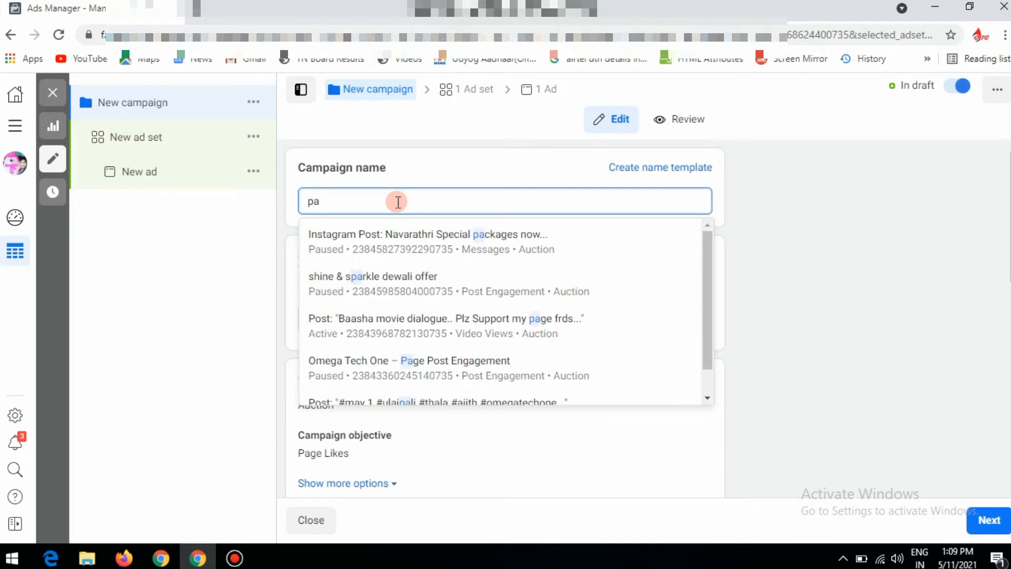
text(ge)
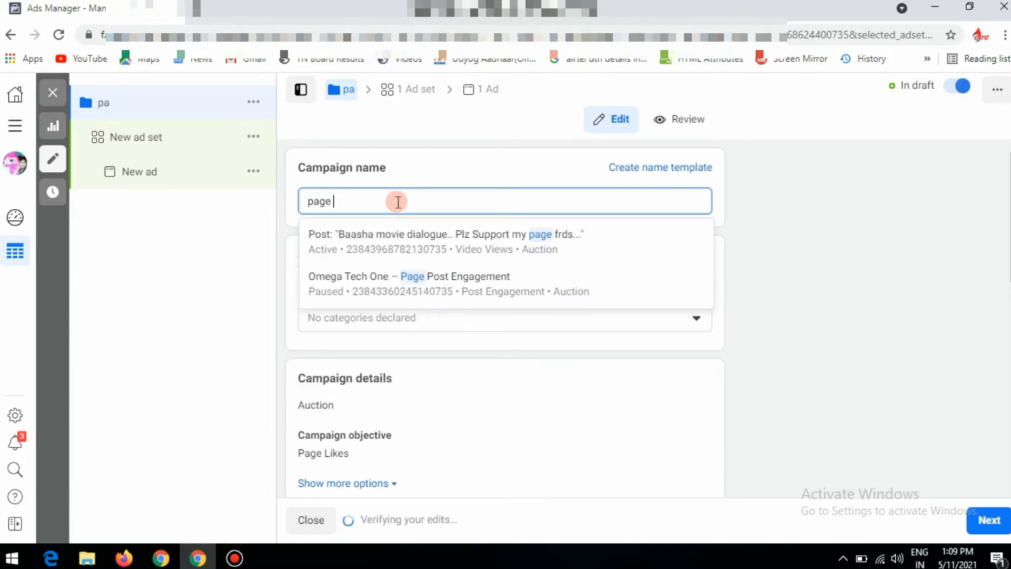
text( follow)
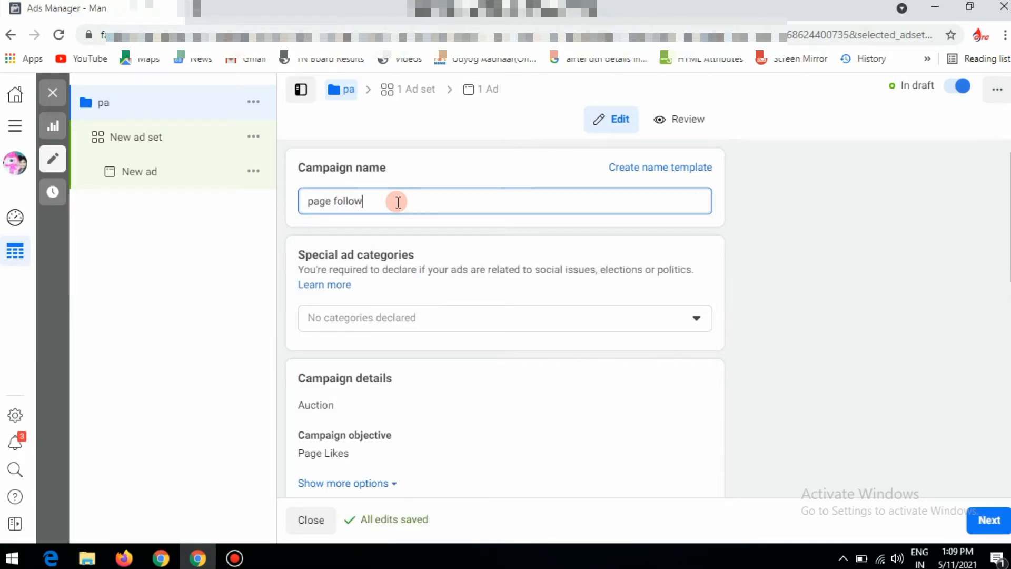
triple_click(405, 201)
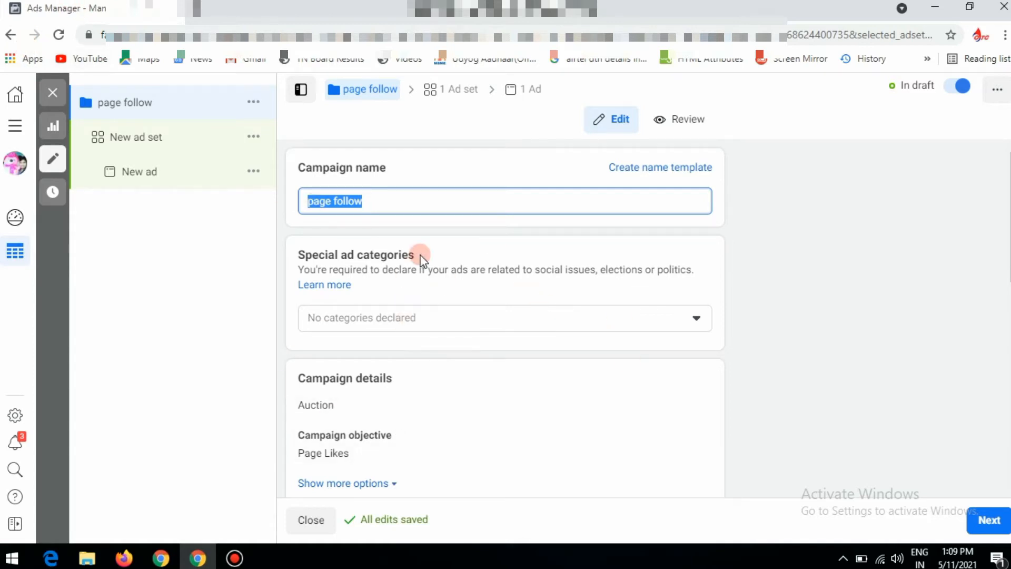
click(416, 206)
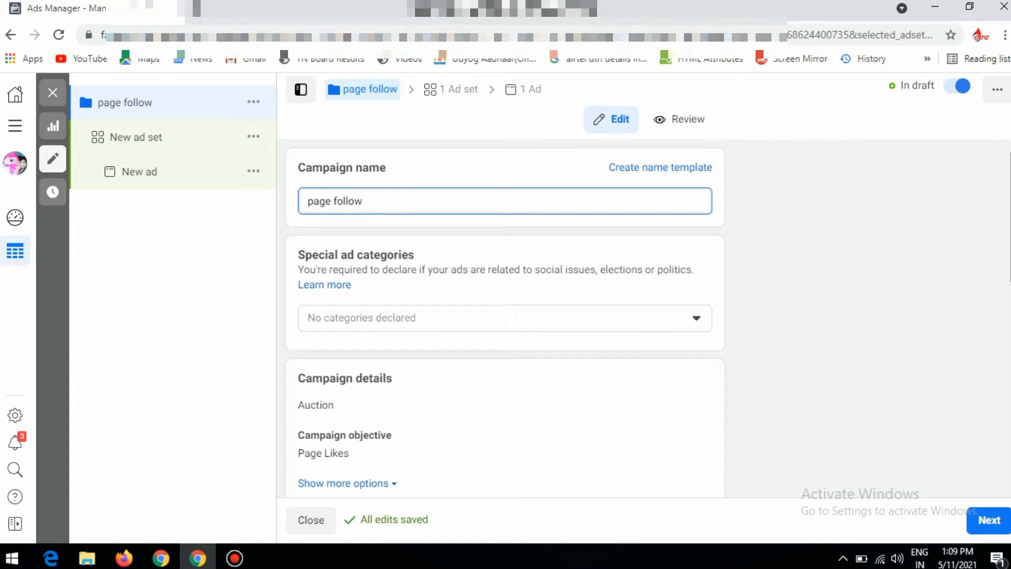
Turn campaign budget optimisation off and back on
scroll(504, 316, down, 3)
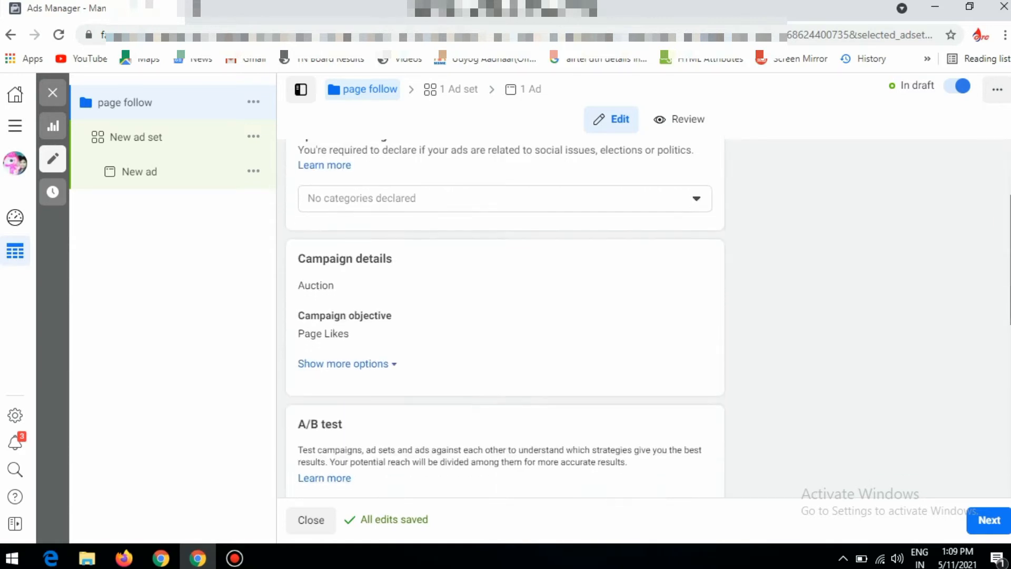
scroll(505, 316, down, 2)
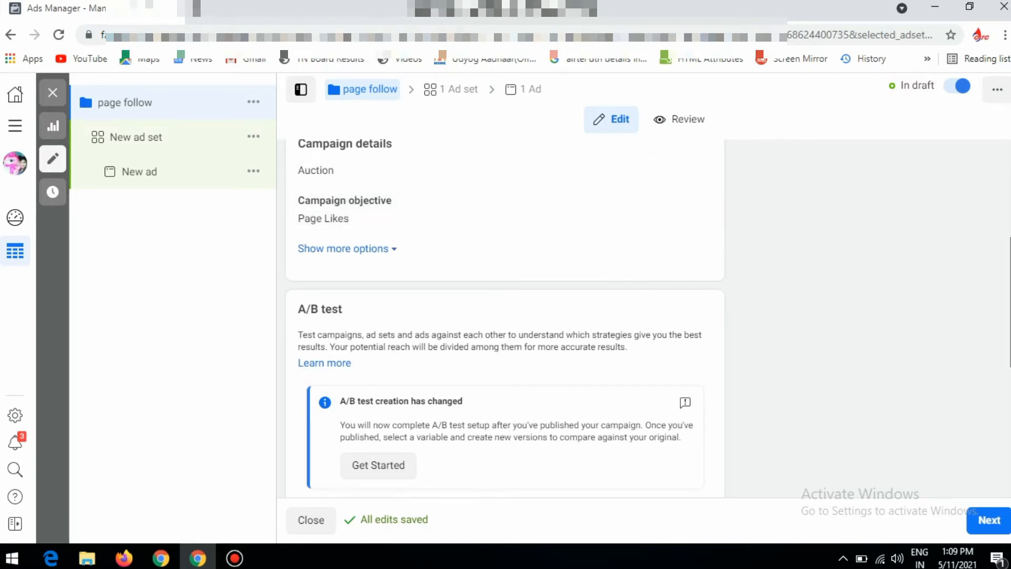
scroll(505, 252, down, 2)
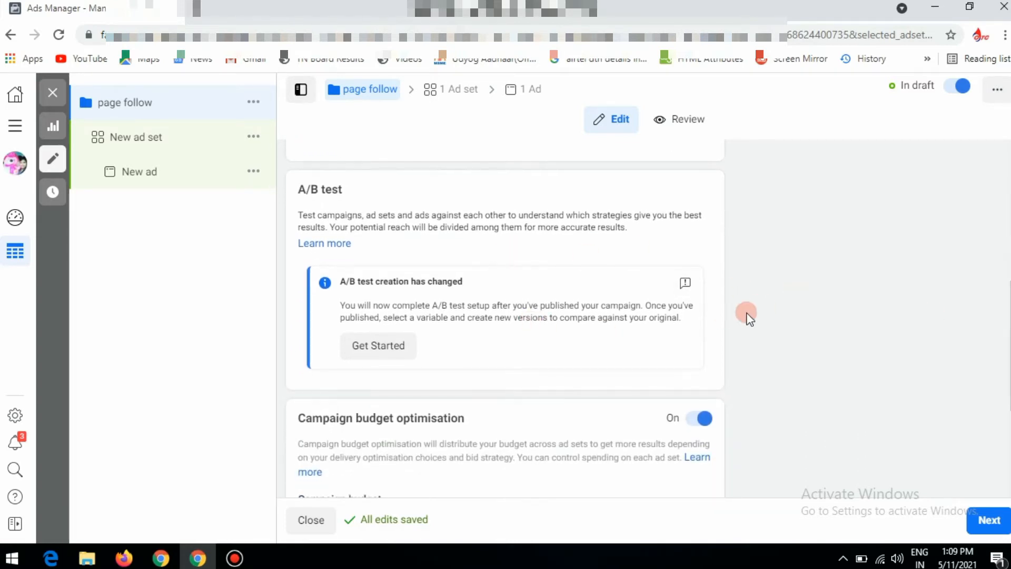
scroll(542, 266, down, 3)
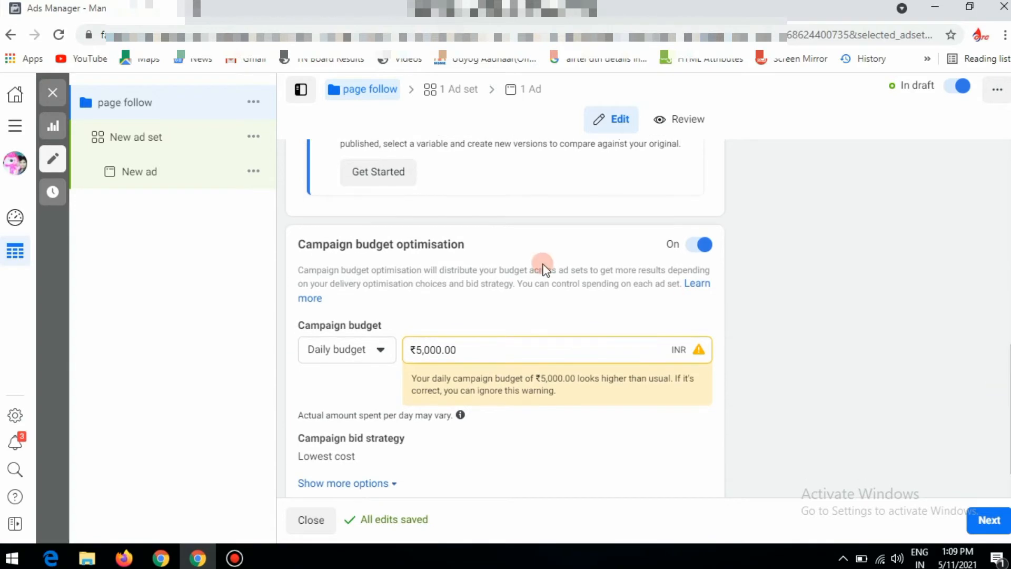
click(699, 247)
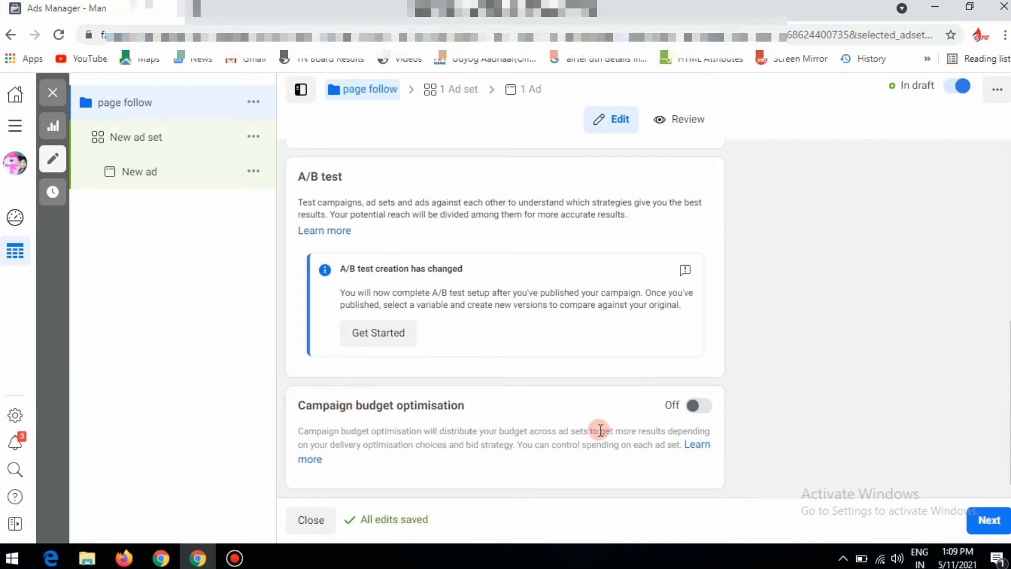
click(707, 408)
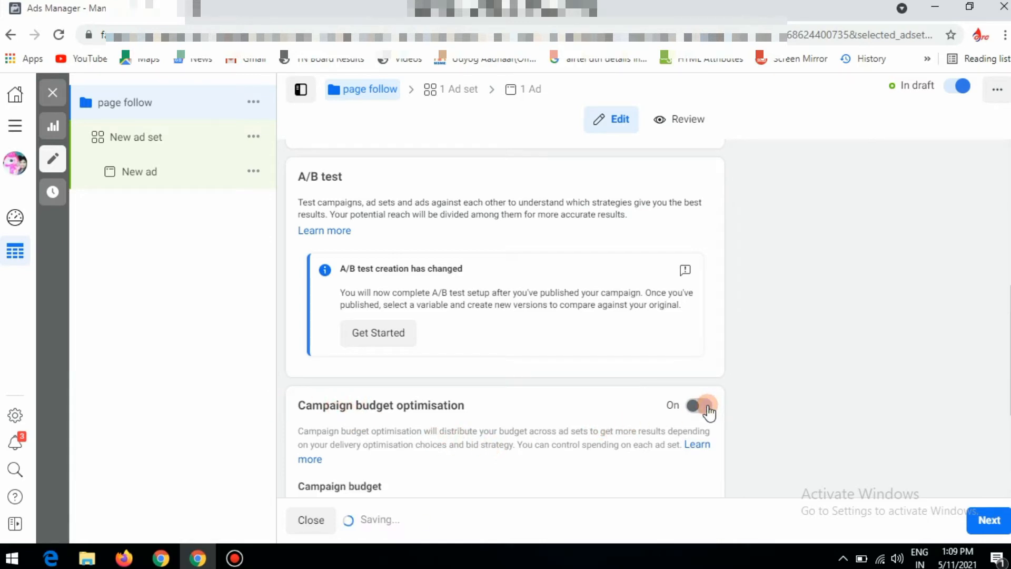
Change the campaign budget to a lifetime budget of ₹3,000.00 and continue to the ad set
scroll(419, 363, down, 3)
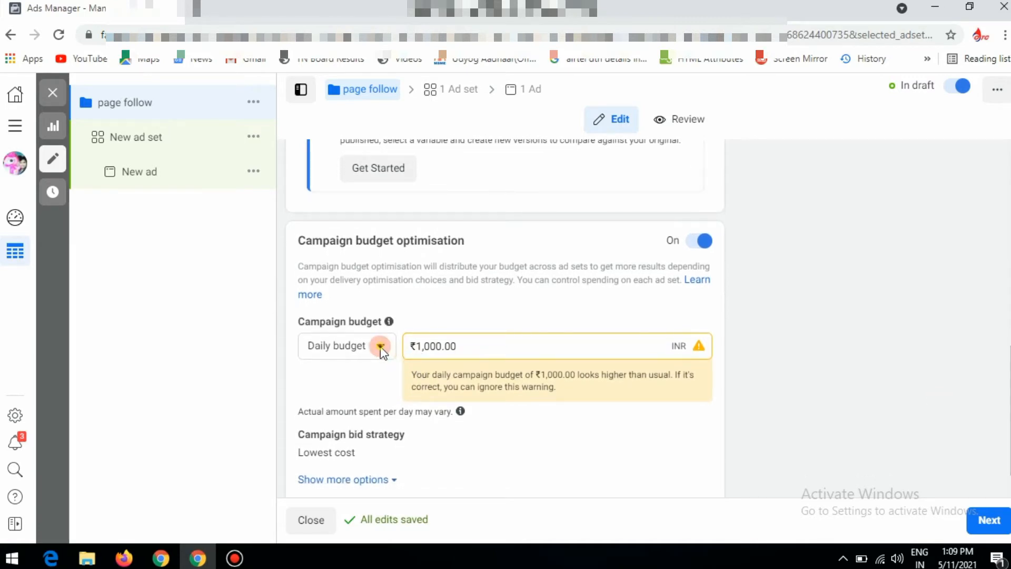
click(381, 347)
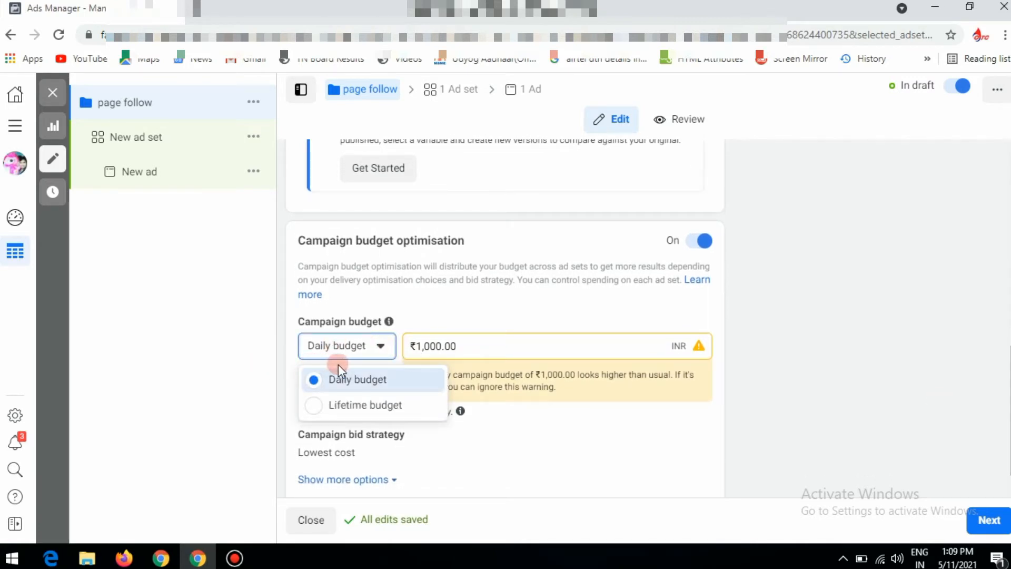
click(356, 406)
click(448, 346)
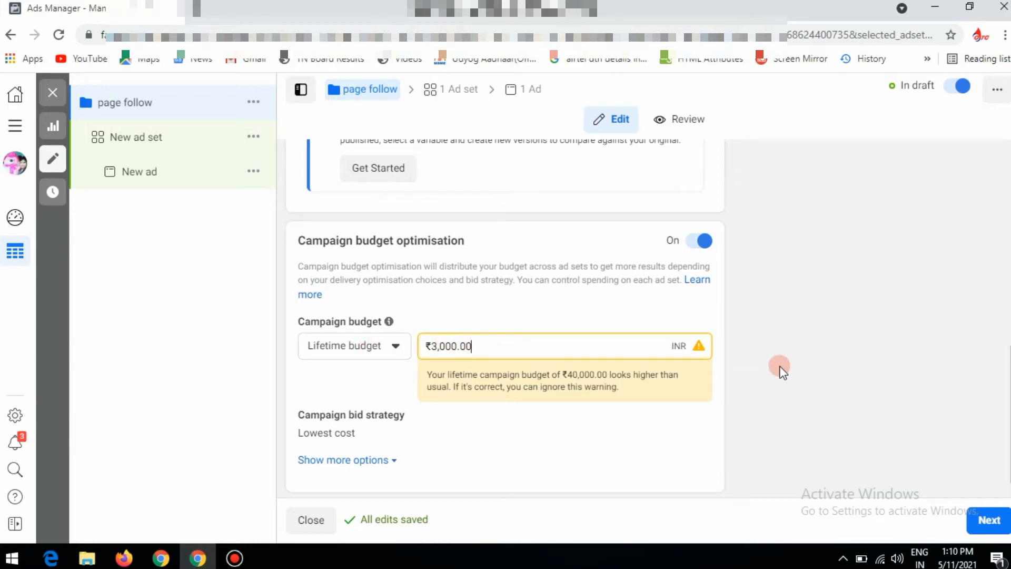
click(519, 346)
triple_click(483, 346)
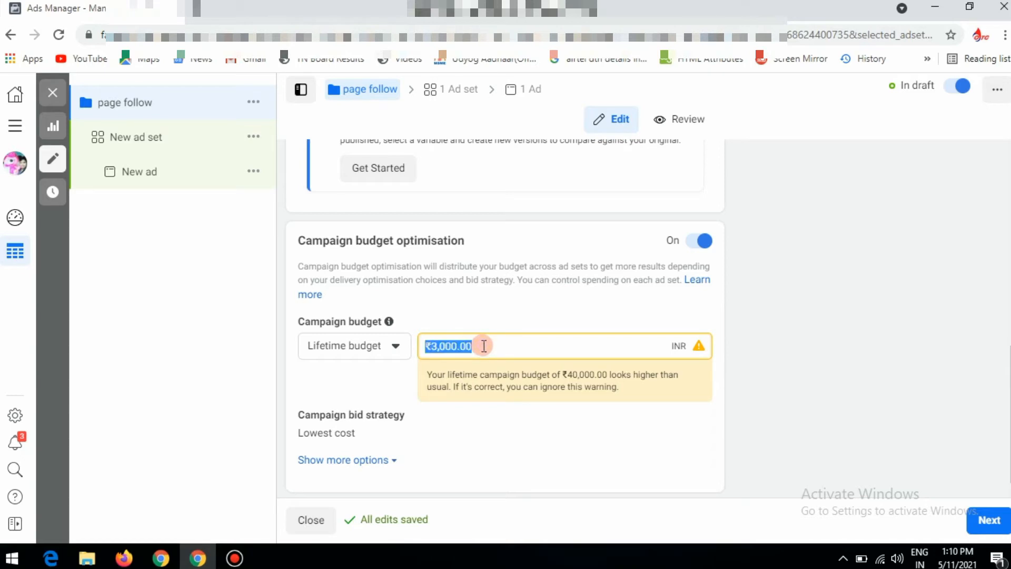
click(483, 346)
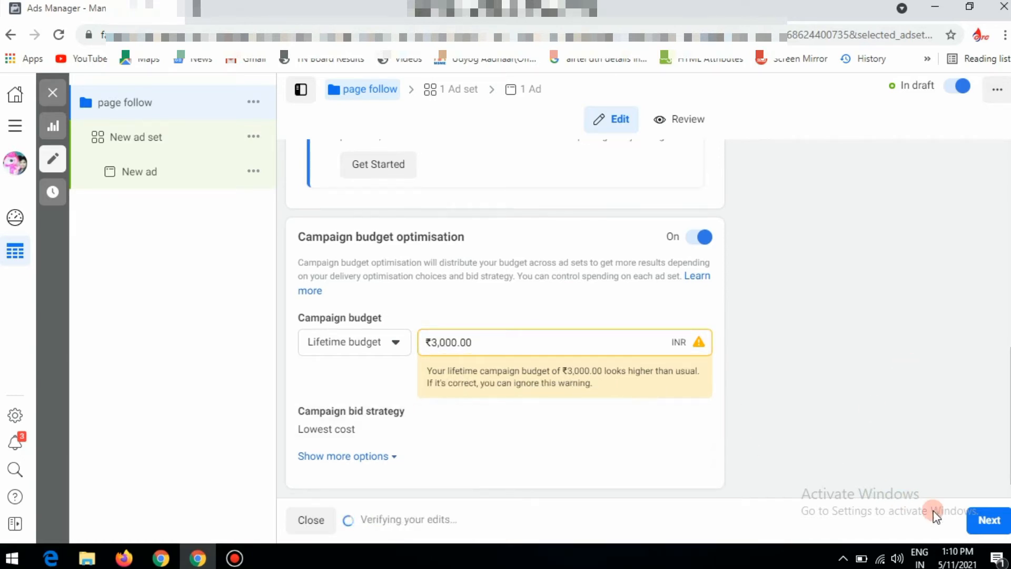
click(990, 524)
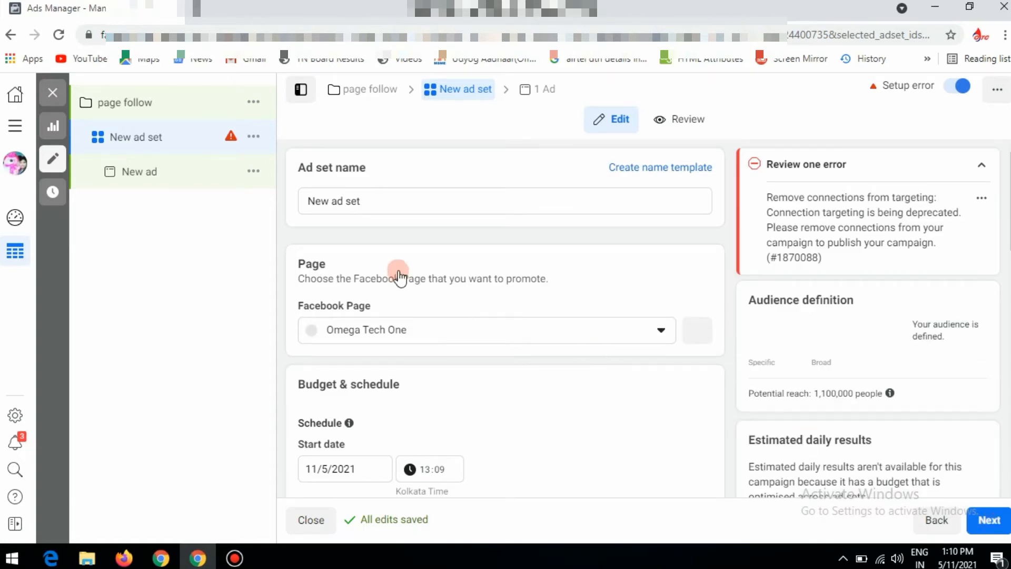
Rename the new ad set as "follow"
triple_click(436, 199)
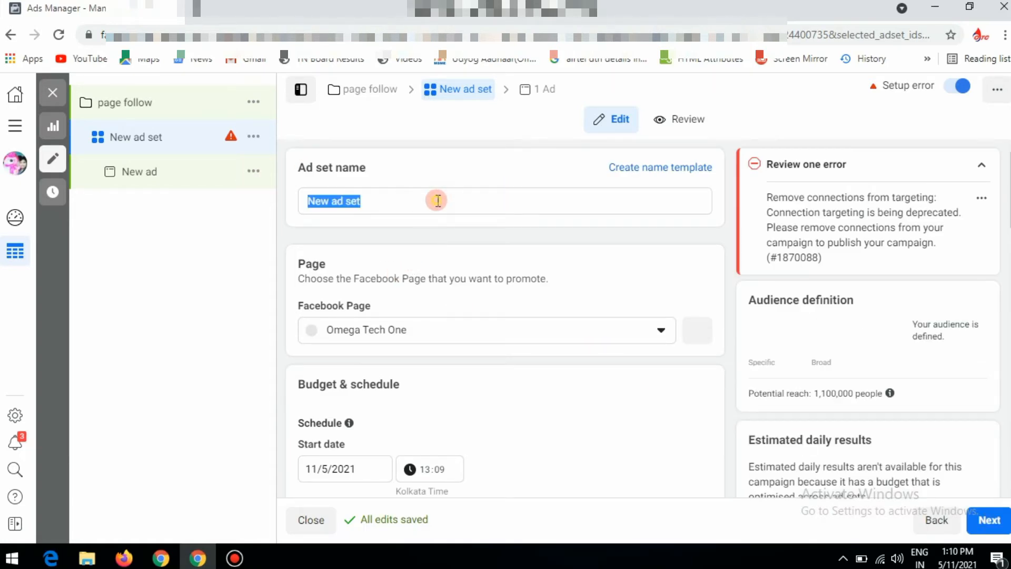
text(f)
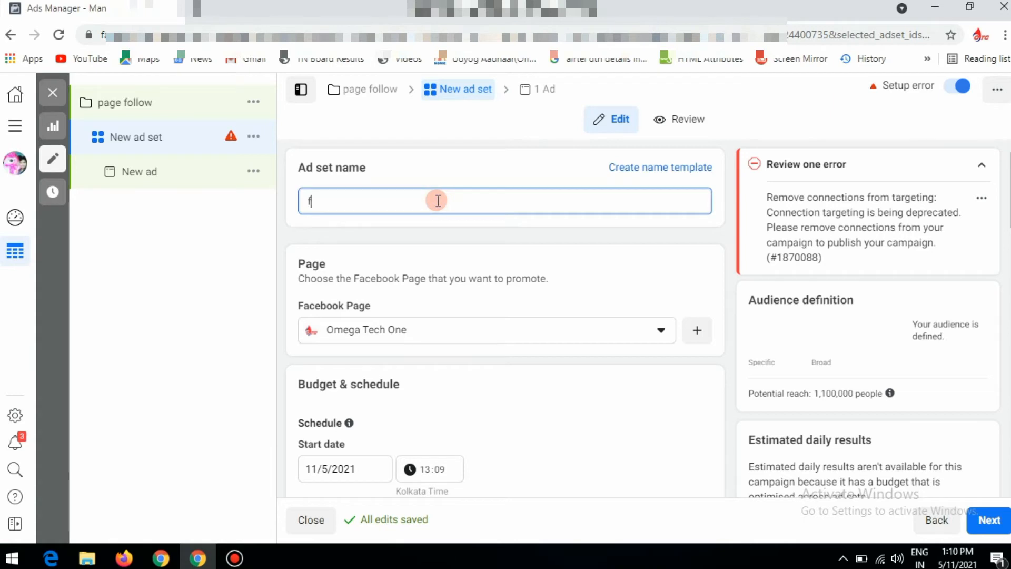
text(ollow)
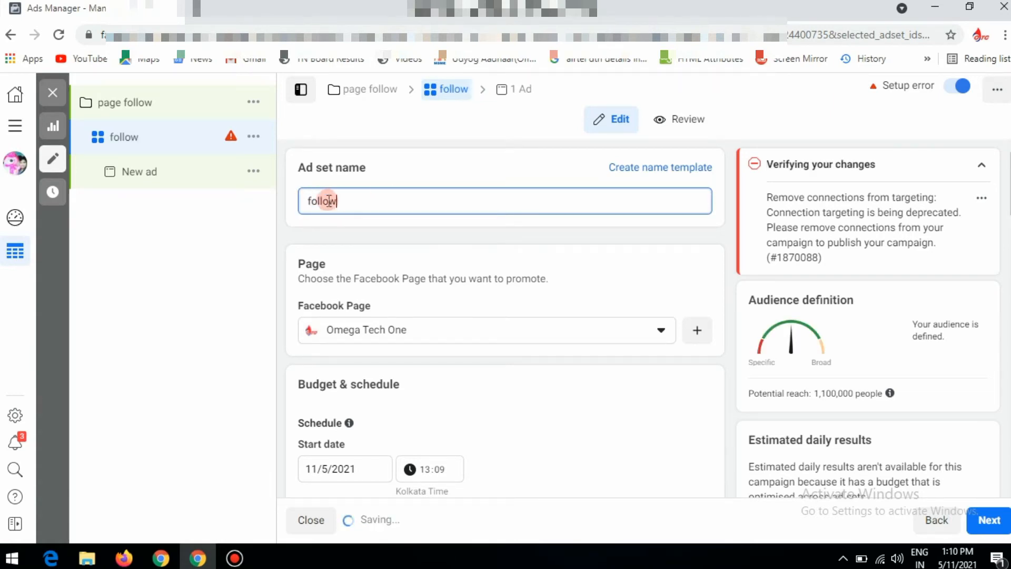
double_click(360, 199)
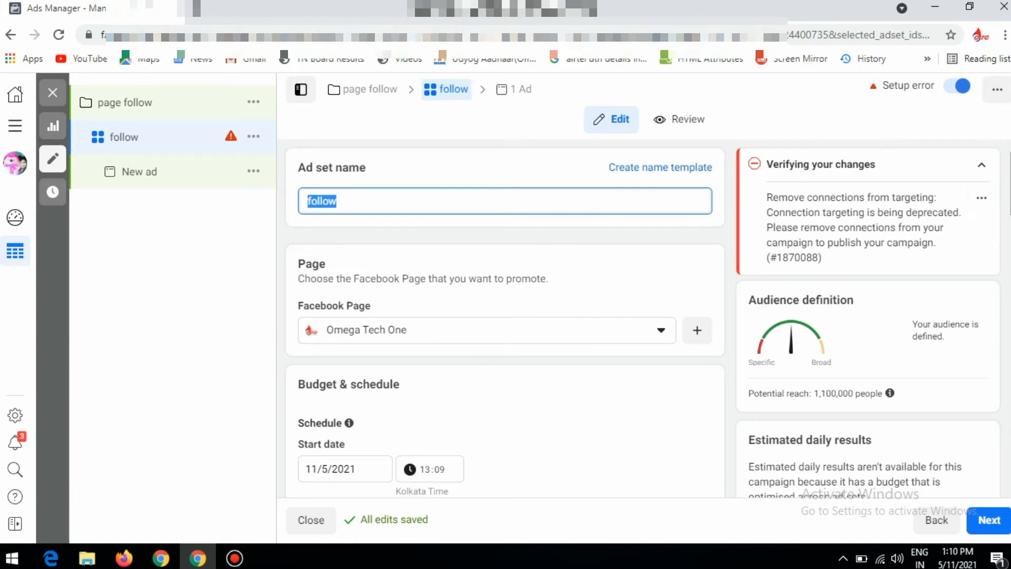
Set the ad set's start date to 1/6/2021 in the schedule
scroll(505, 318, down, 2)
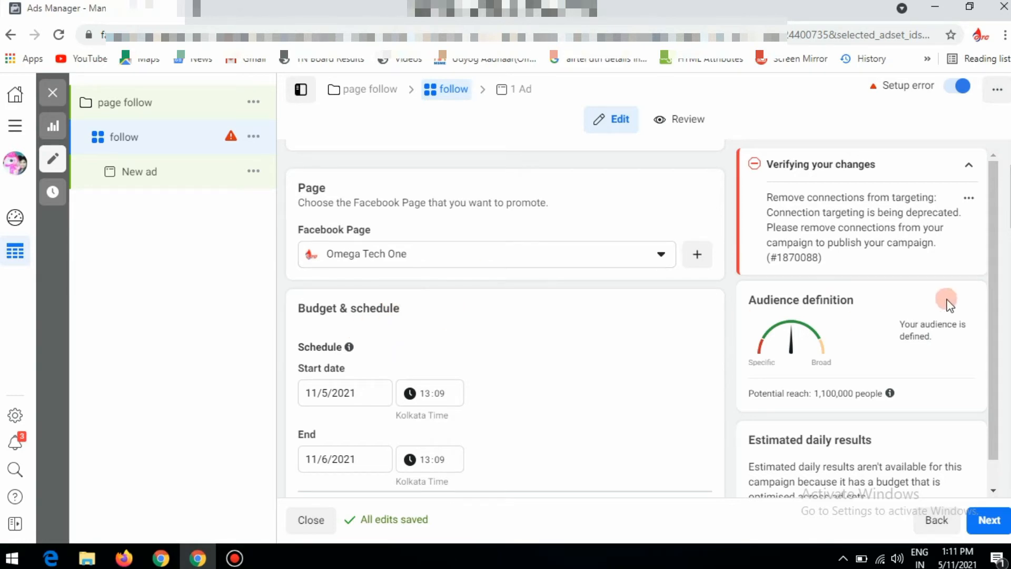
scroll(505, 316, down, 2)
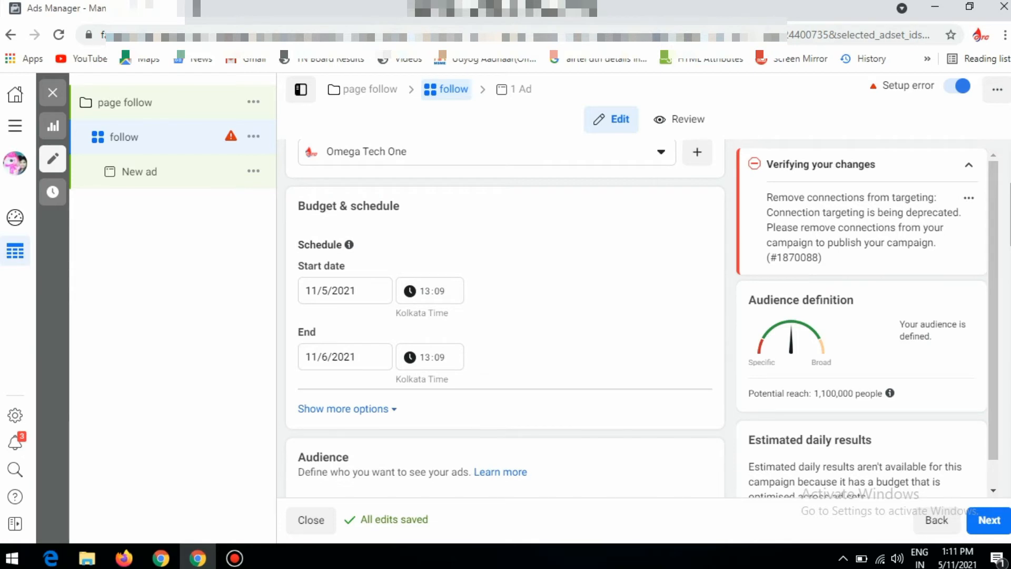
click(360, 288)
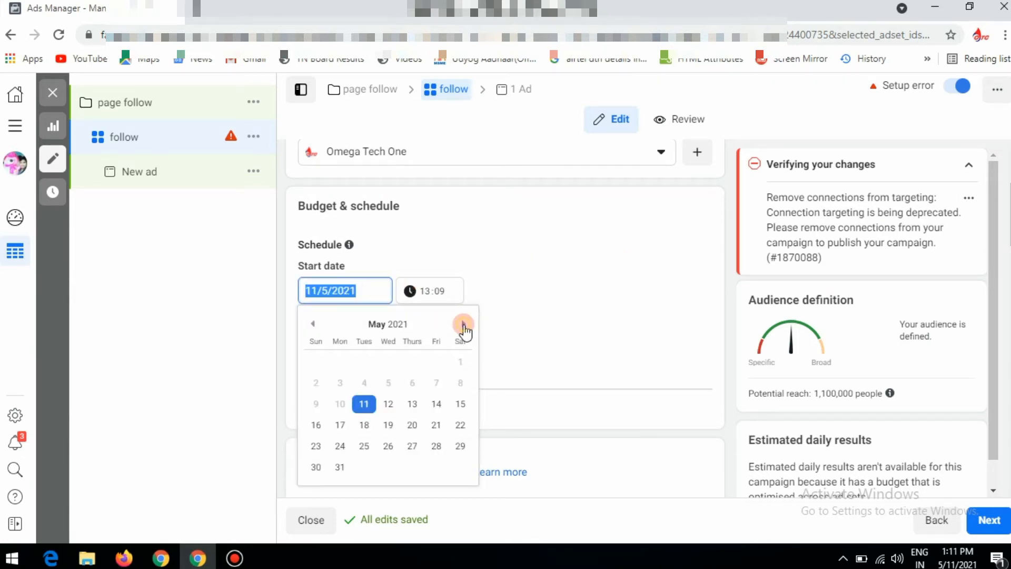
click(463, 324)
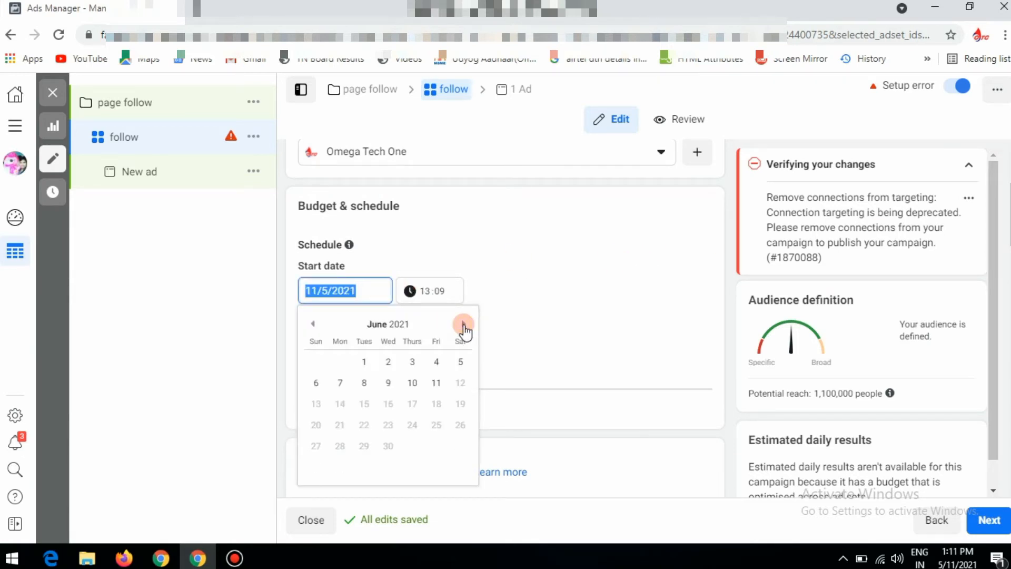
click(364, 363)
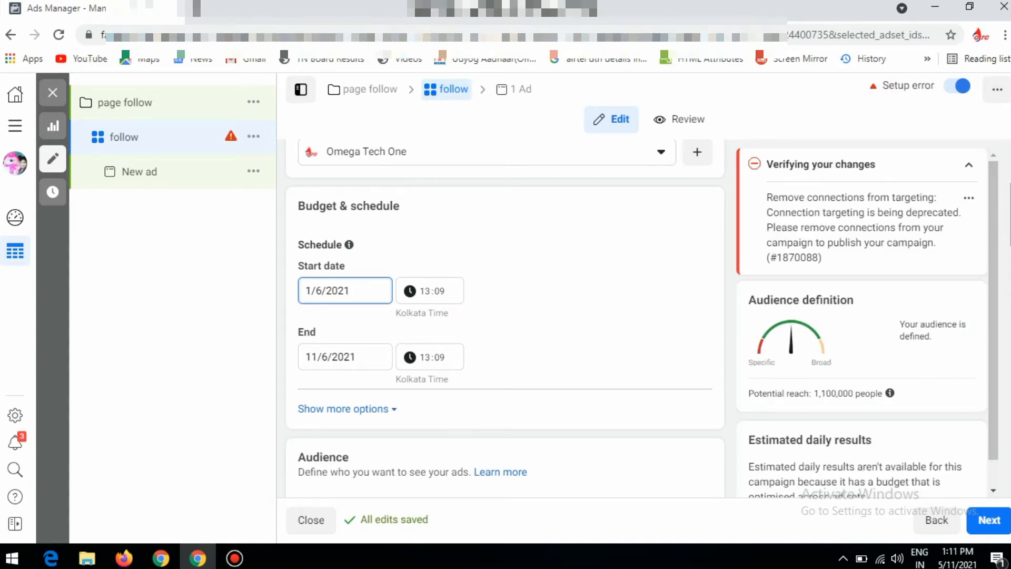
Replace Madurai with Tamil Nadu, India as the audience's included location
scroll(504, 316, down, 1)
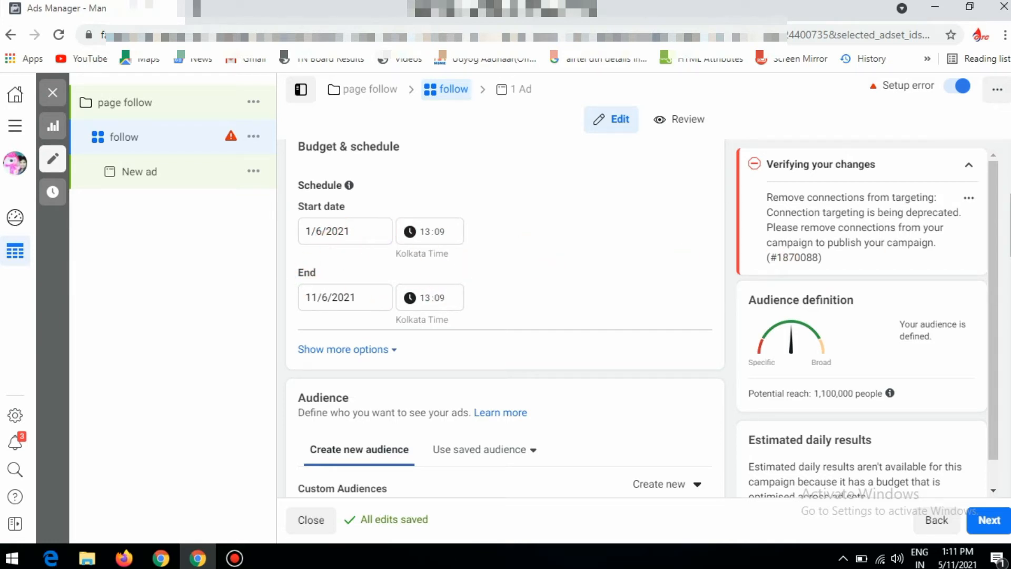
scroll(458, 193, down, 5)
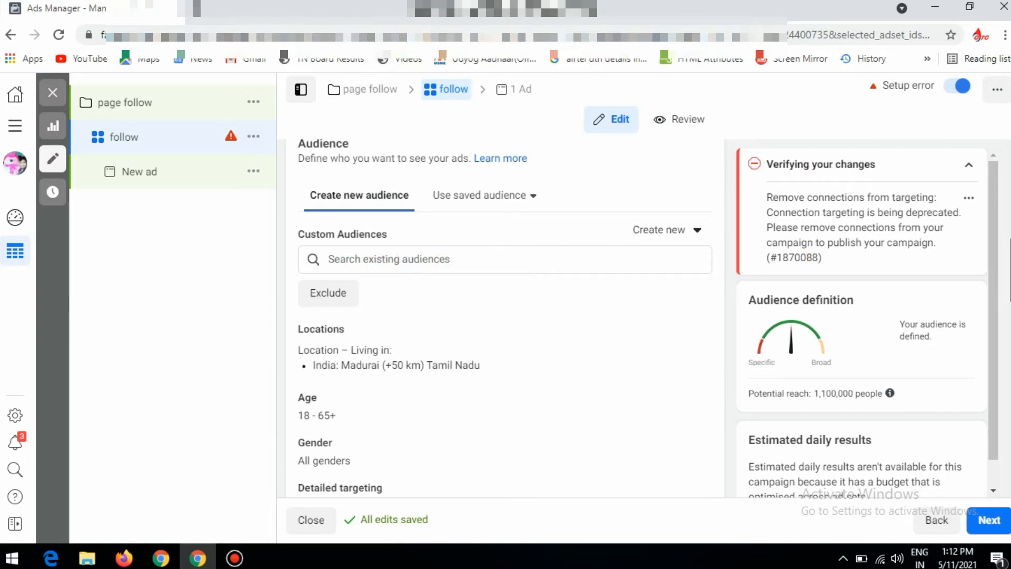
scroll(505, 316, down, 2)
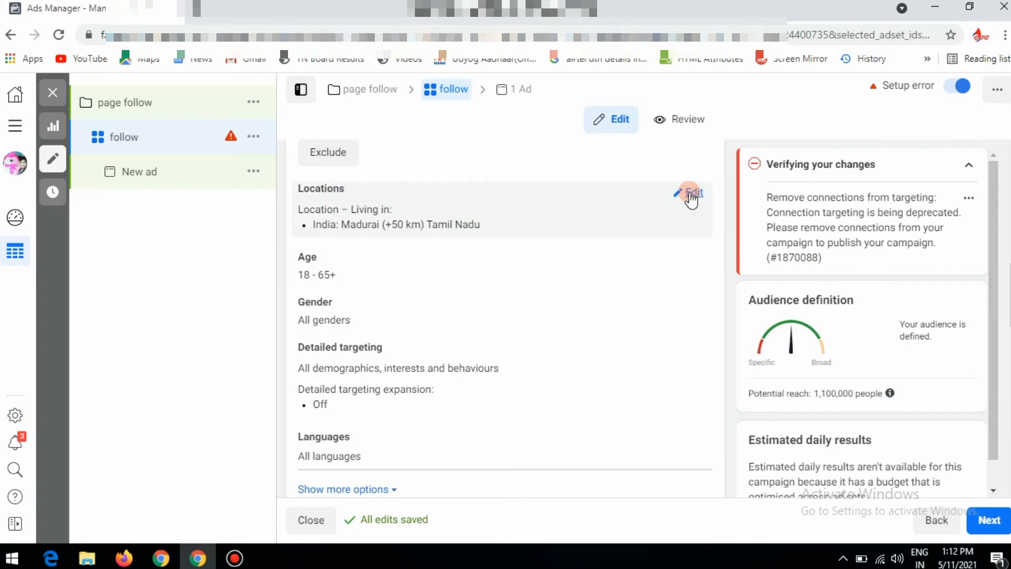
click(692, 195)
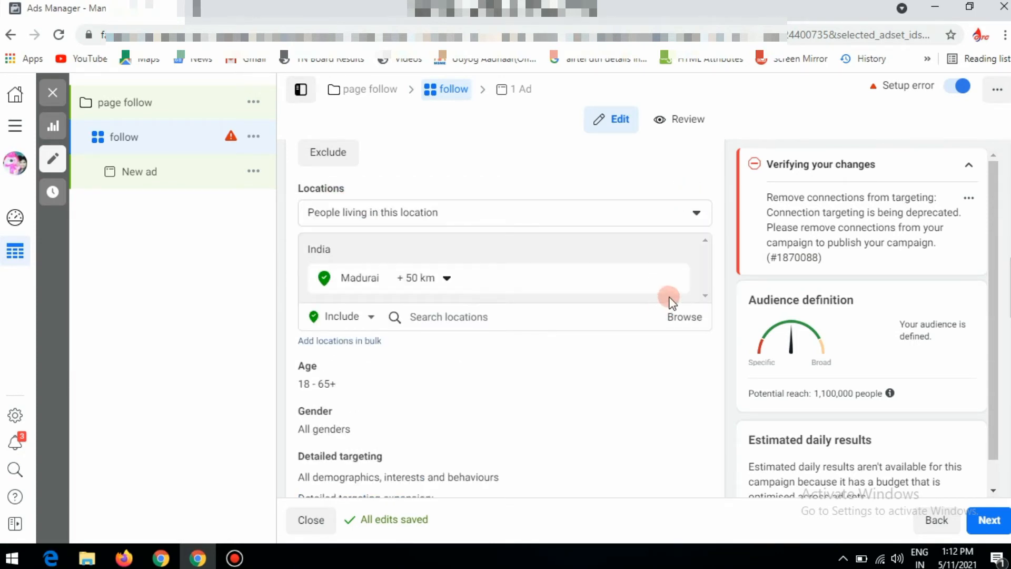
mouse_move(677, 286)
click(677, 283)
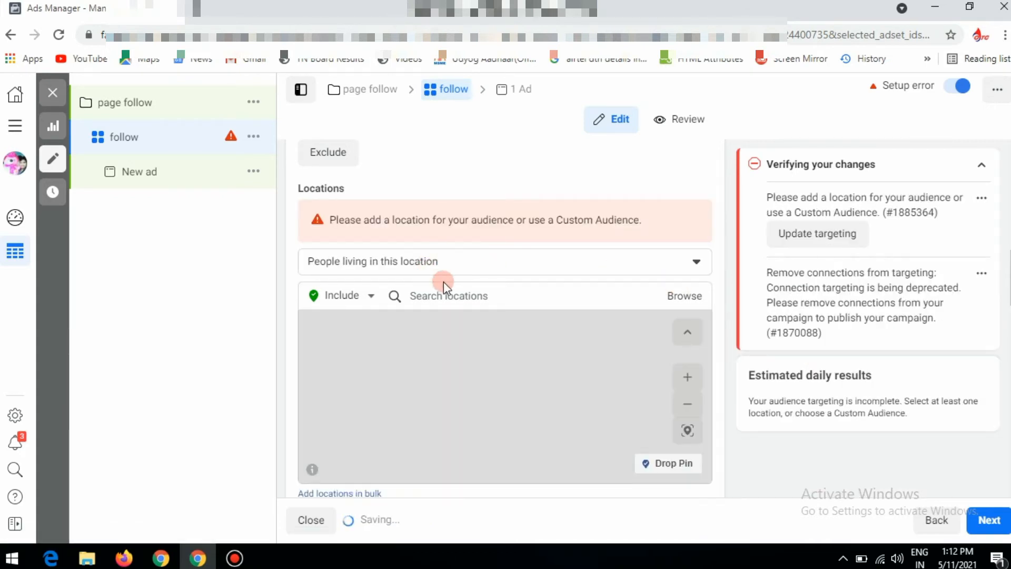
click(448, 296)
text(tamil)
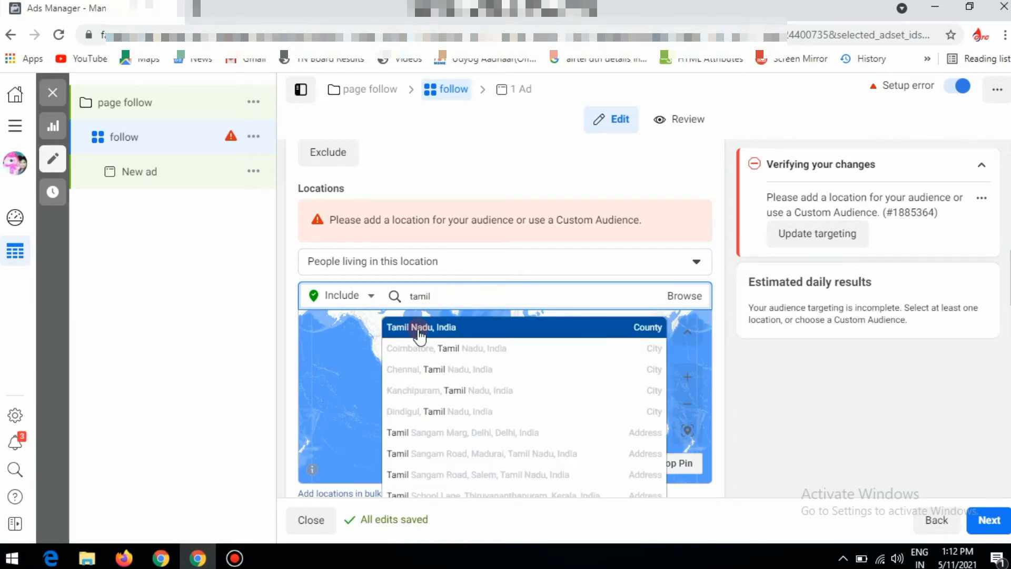
click(420, 329)
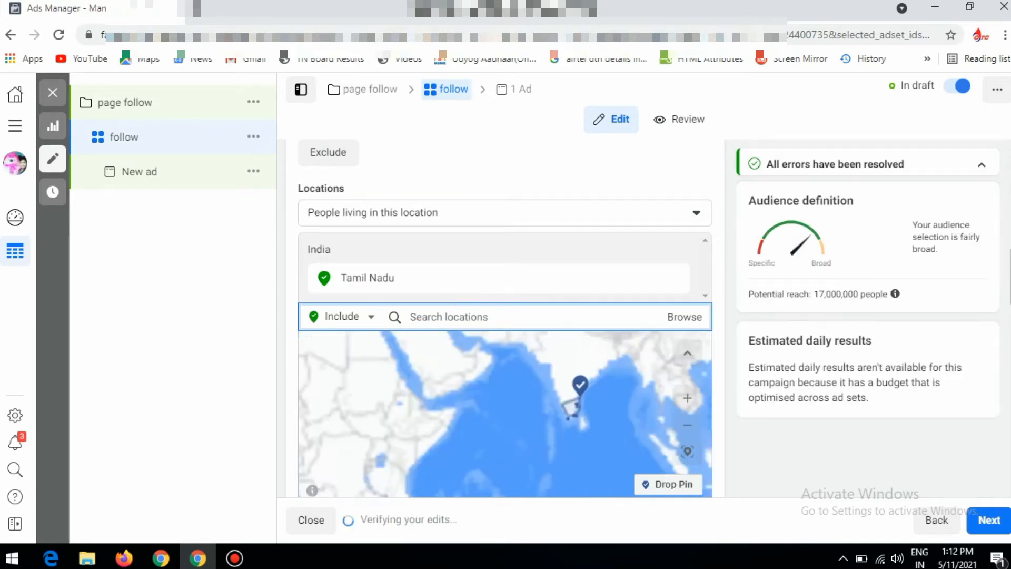
Change the location targeting to "People living in or recently in this location"
scroll(448, 306, up, 4)
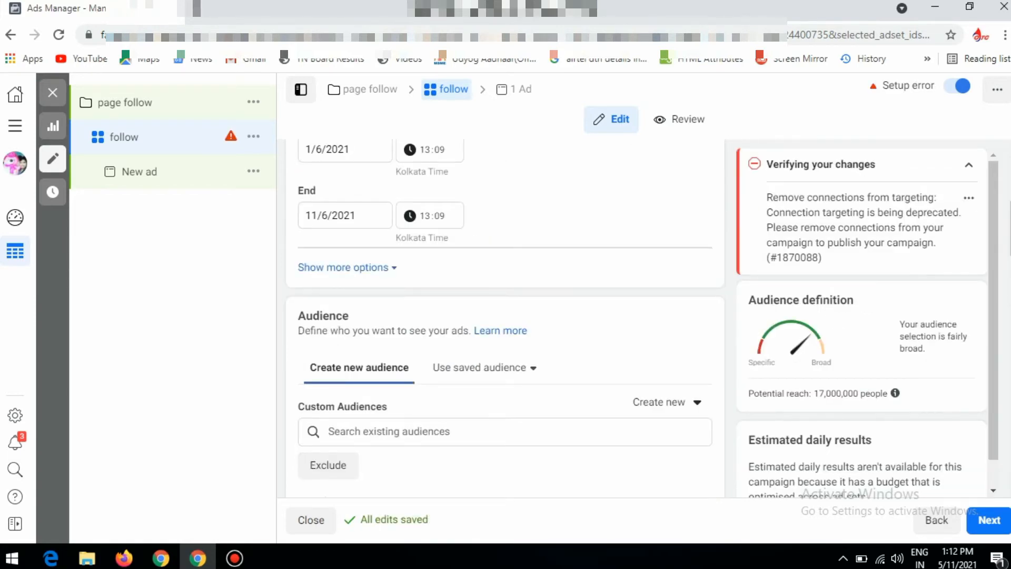
scroll(528, 329, down, 7)
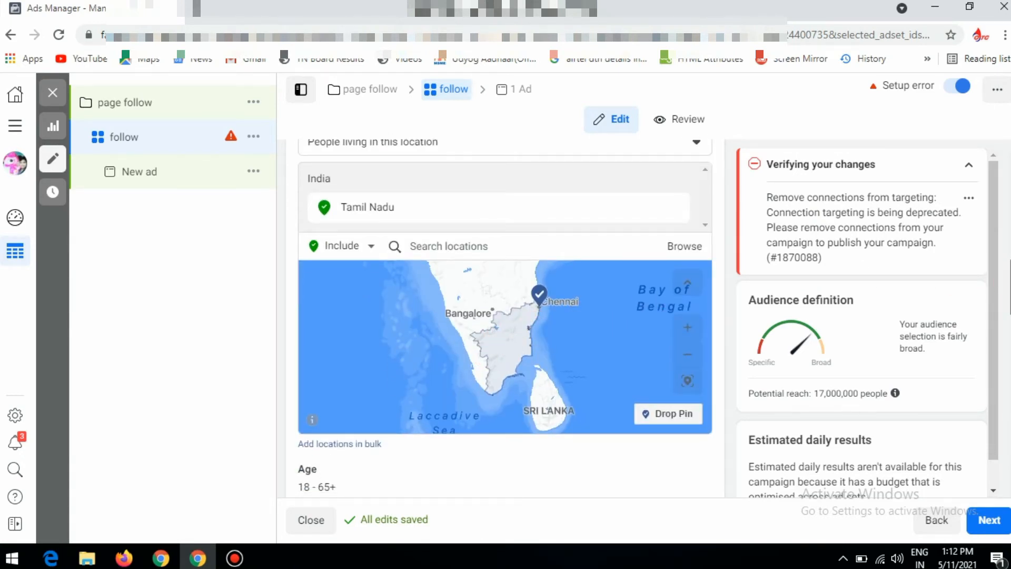
scroll(1009, 274, up, 2)
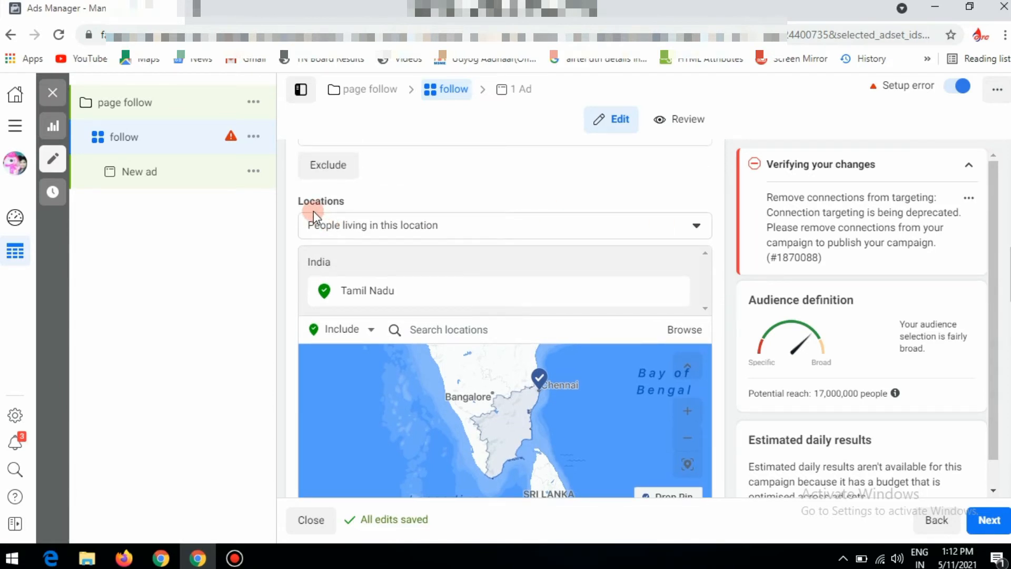
click(698, 227)
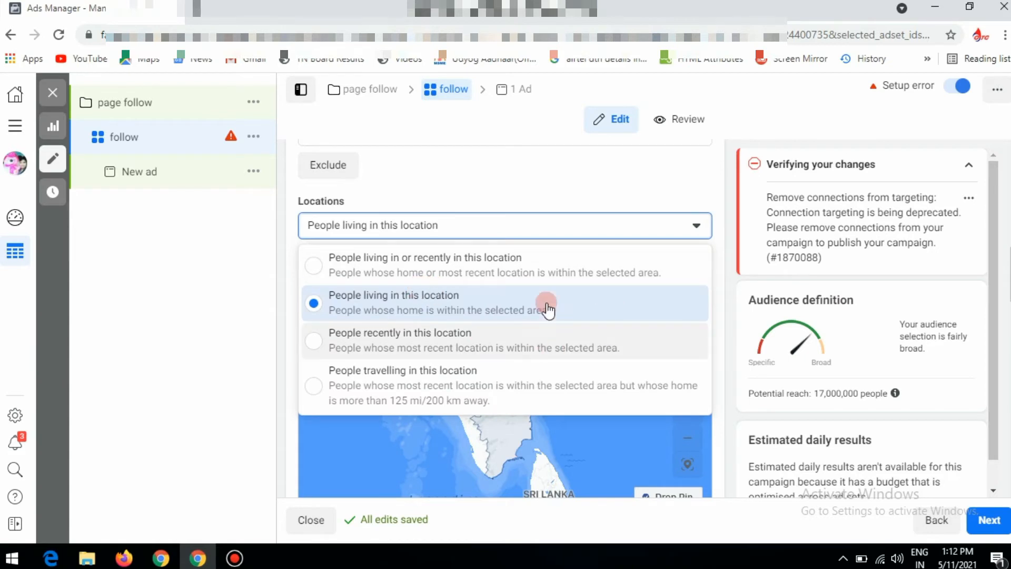
click(334, 259)
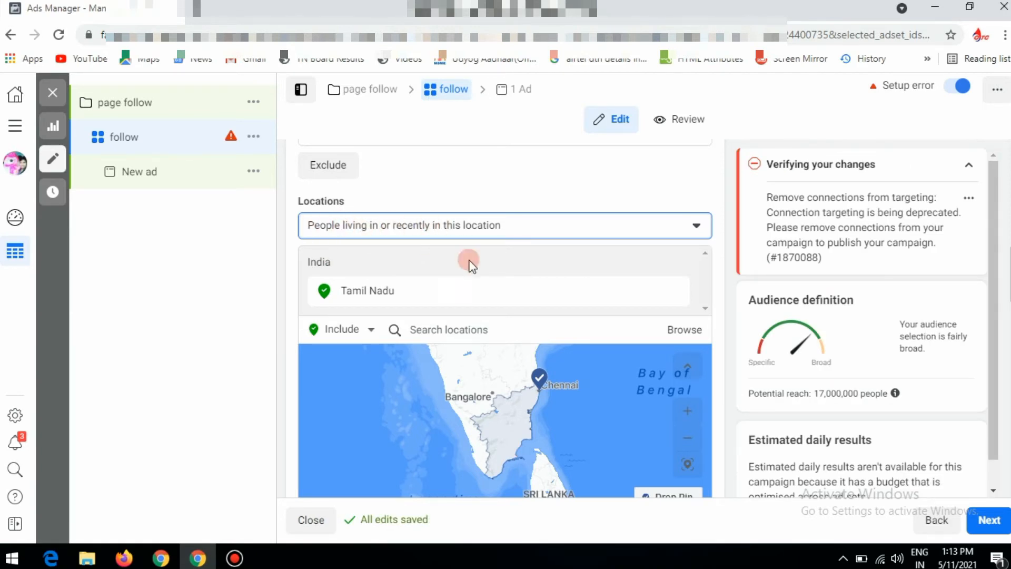
mouse_move(352, 202)
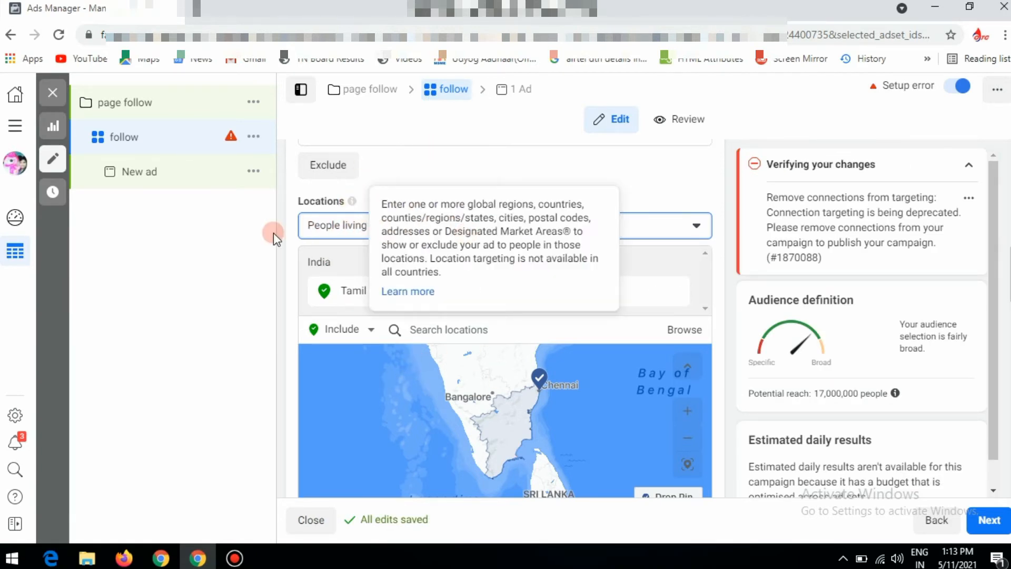
click(697, 227)
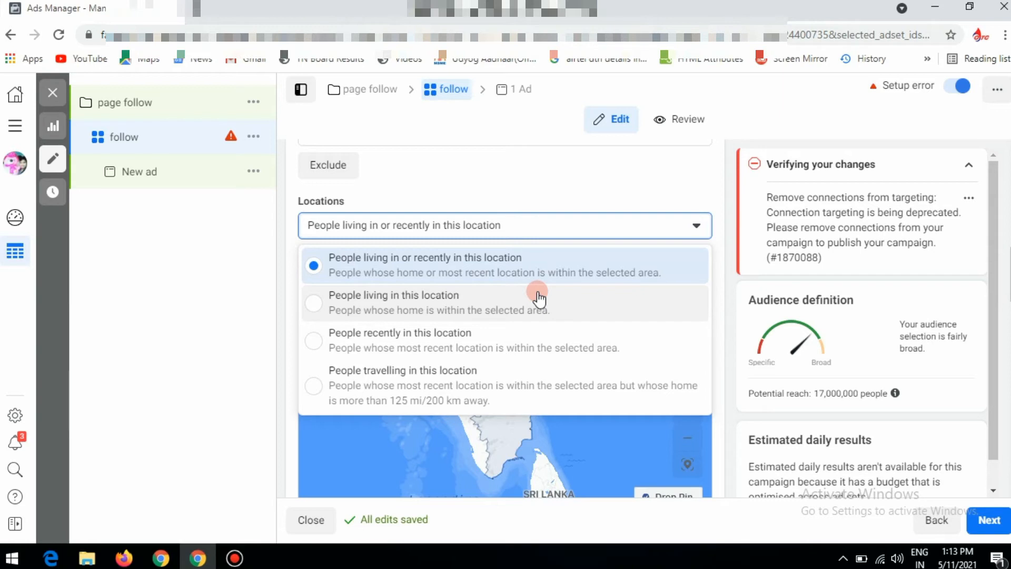
click(371, 258)
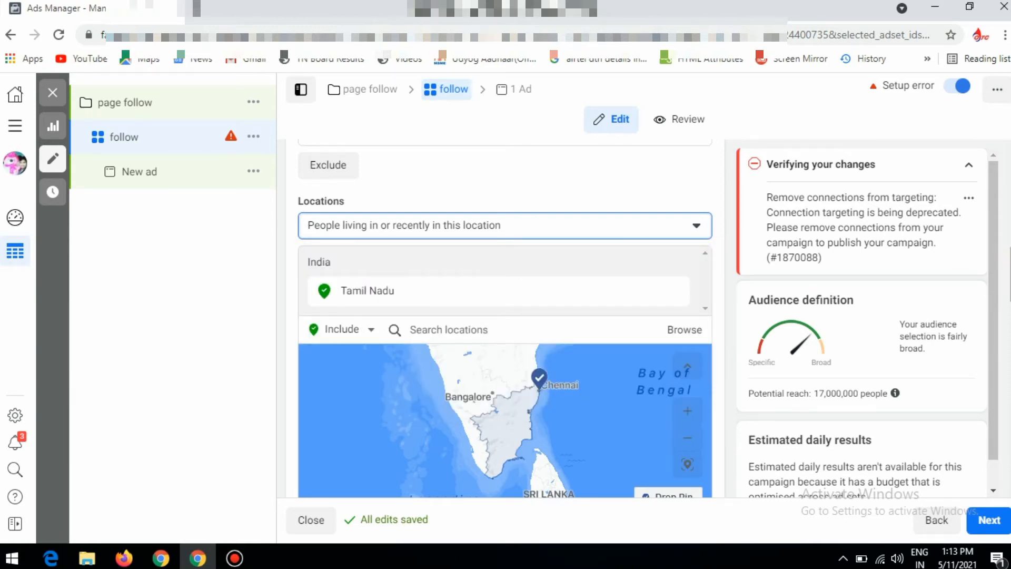
Open the audience's gender setting and examine its options
scroll(465, 252, down, 6)
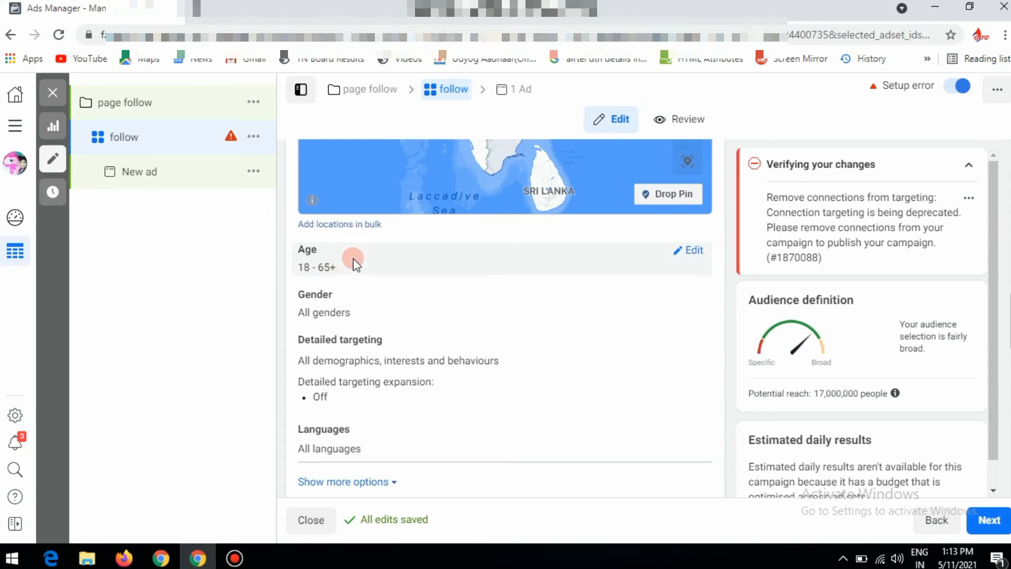
mouse_move(340, 294)
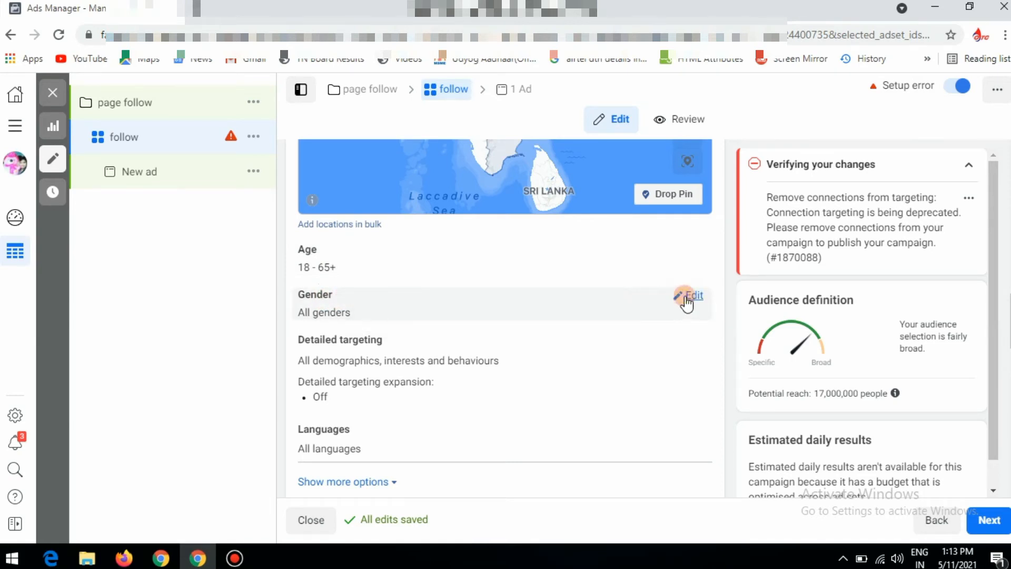
click(687, 299)
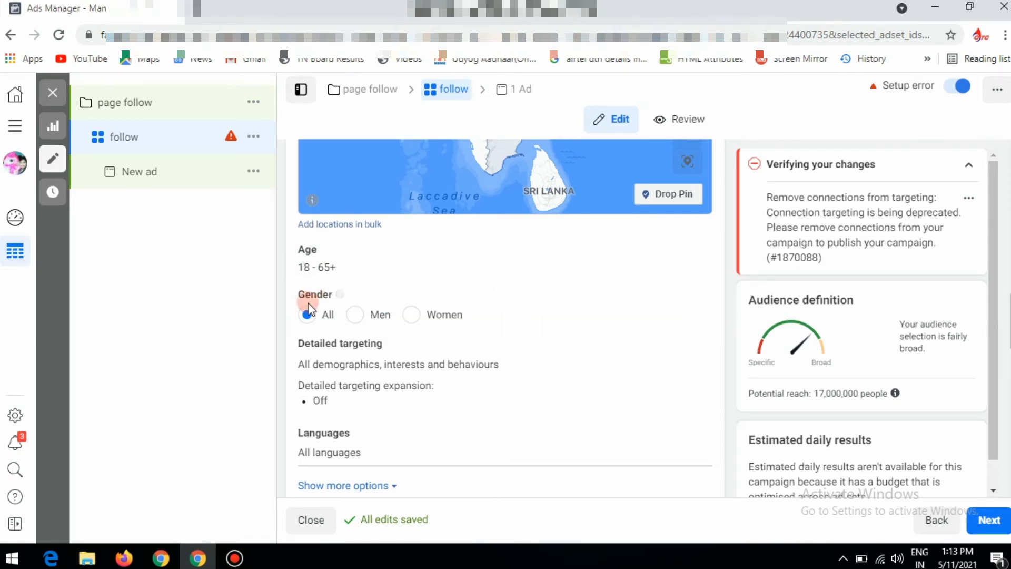
click(413, 316)
Add Tamil as the audience's language
scroll(513, 311, down, 3)
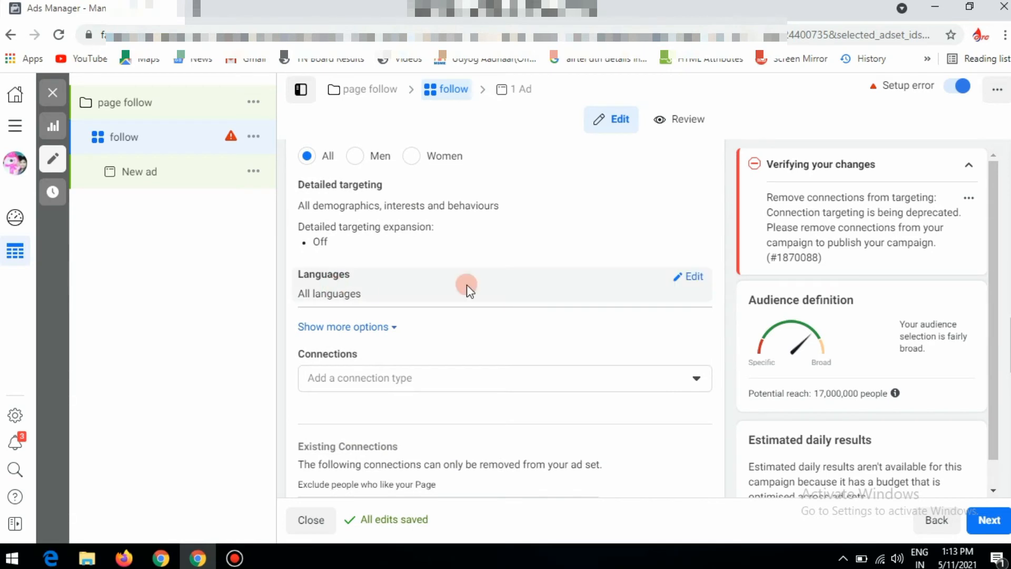
click(696, 277)
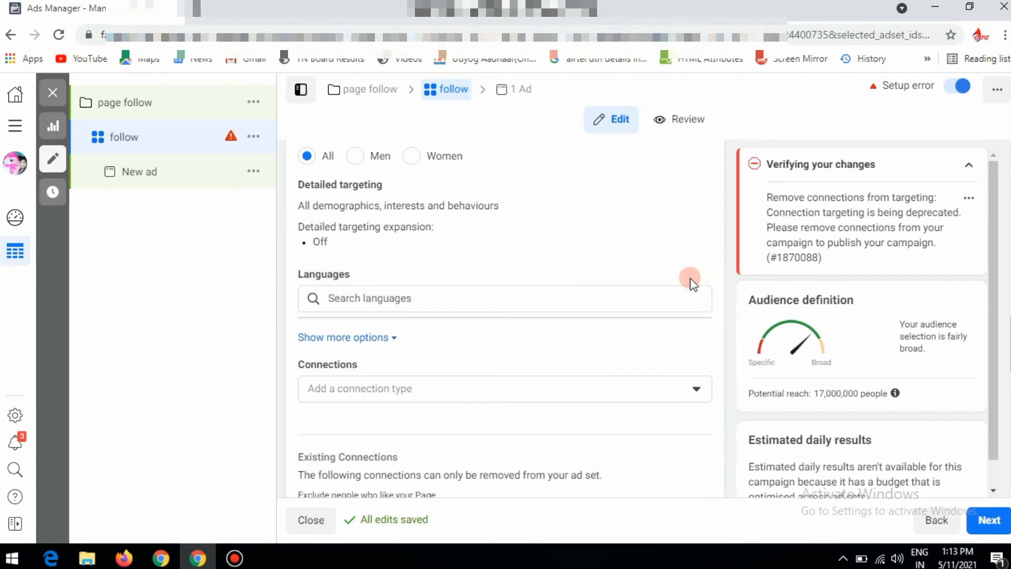
click(389, 299)
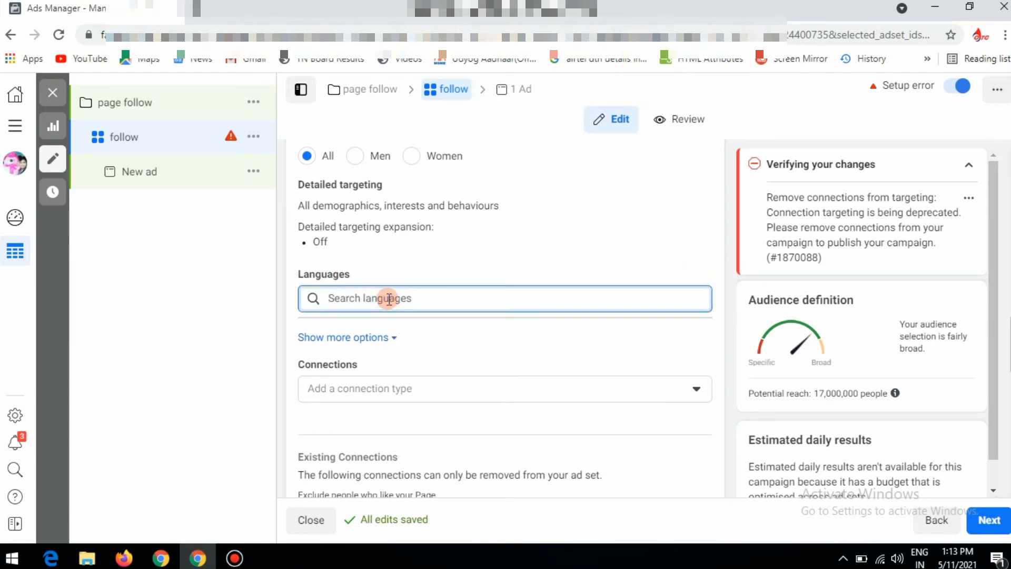
text(tamil)
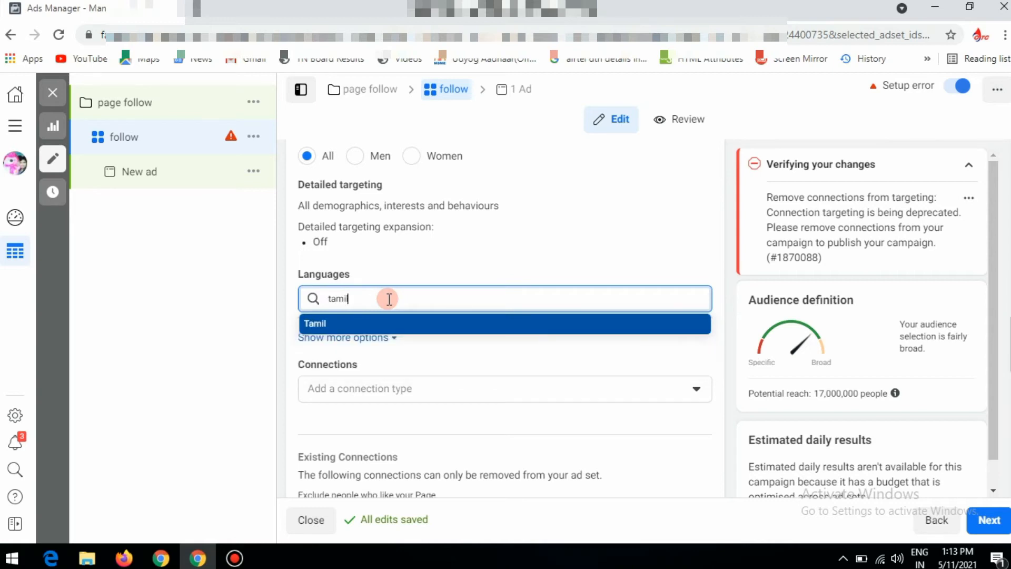
click(335, 325)
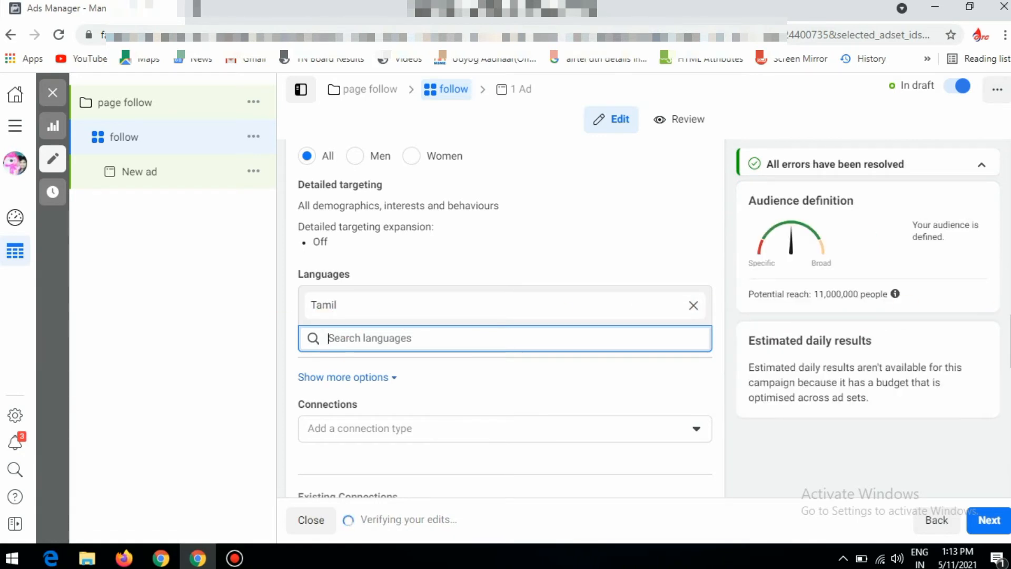
Switch the ad set from automatic to manual placements
drag(1010, 333, 1010, 426)
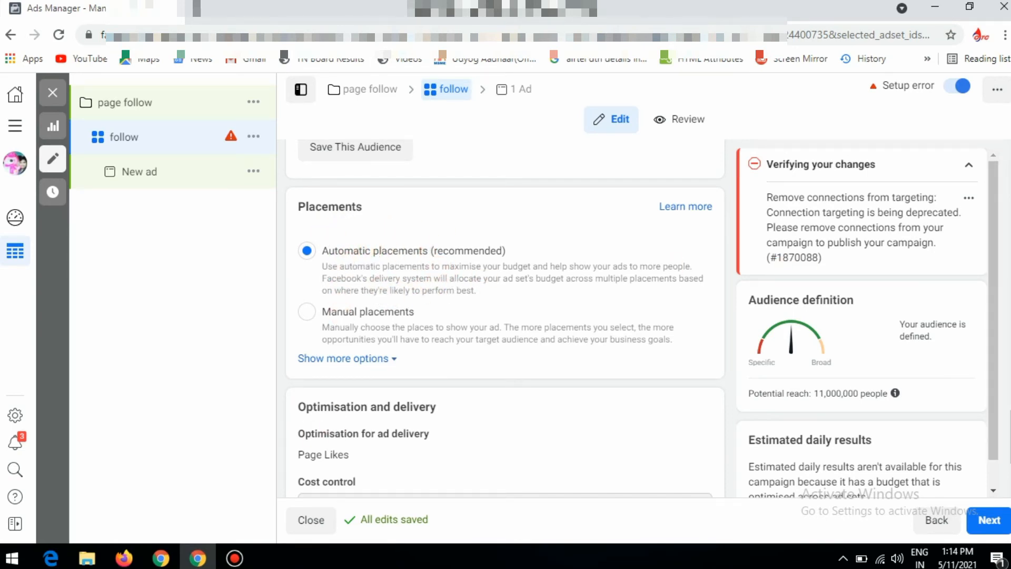
drag(1010, 428, 1010, 433)
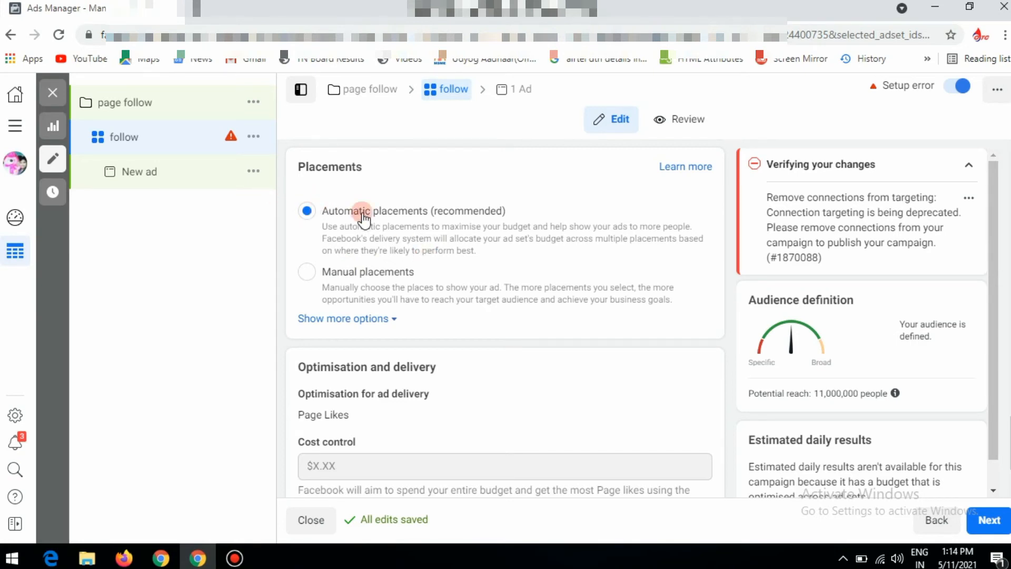
click(308, 272)
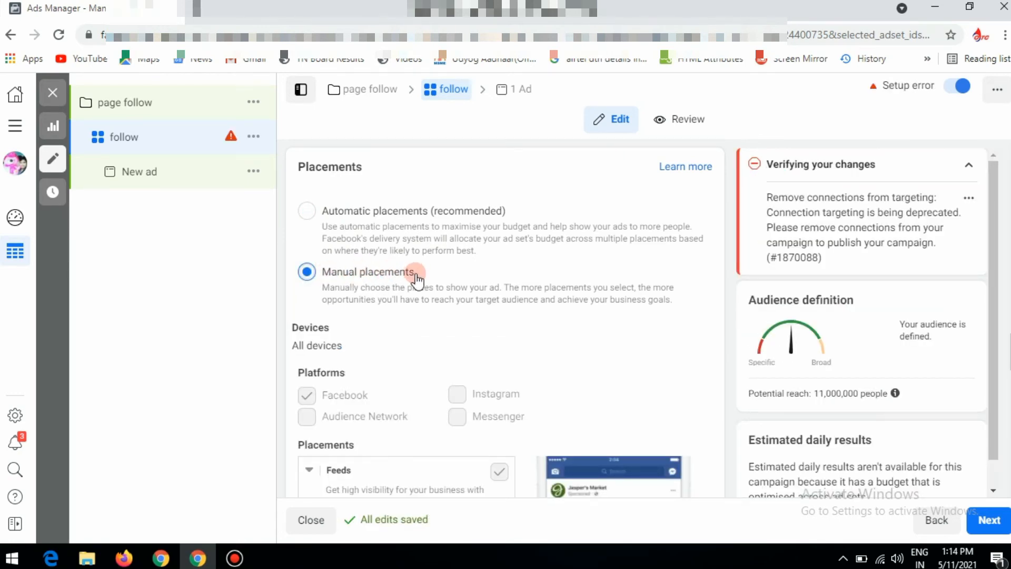
Examine the device types available for the manual placements
scroll(632, 284, down, 2)
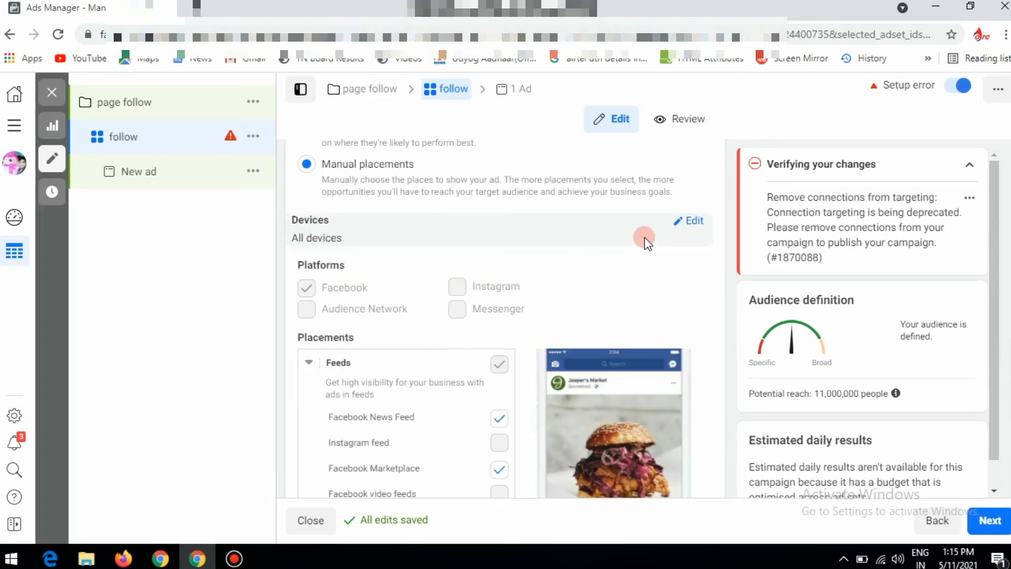
click(688, 223)
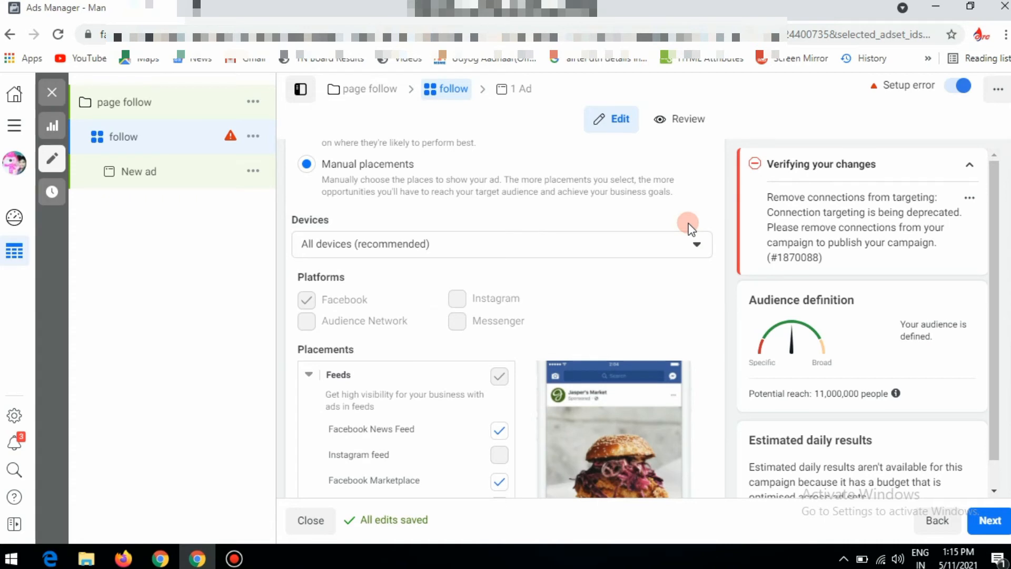
click(703, 248)
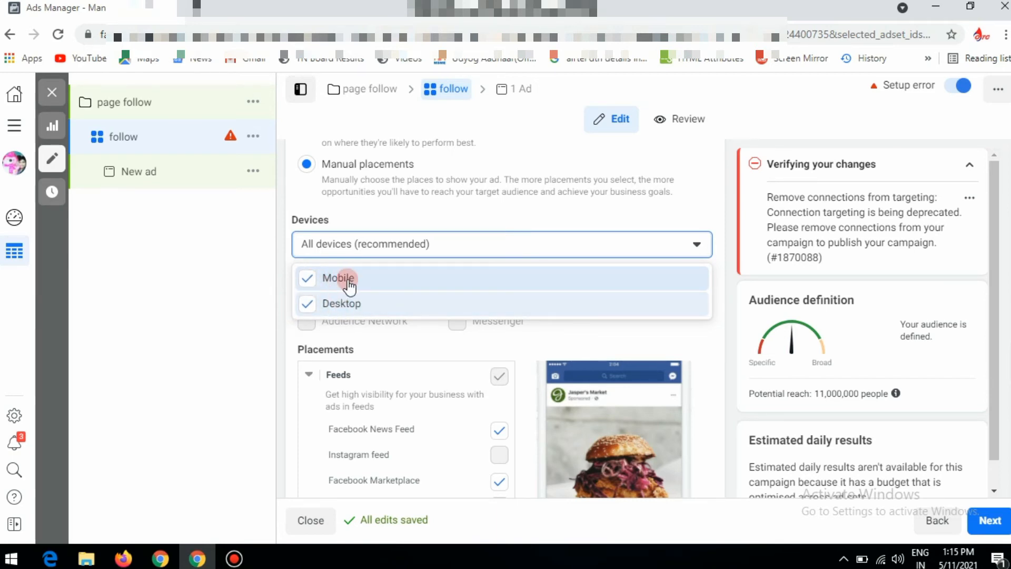
click(549, 243)
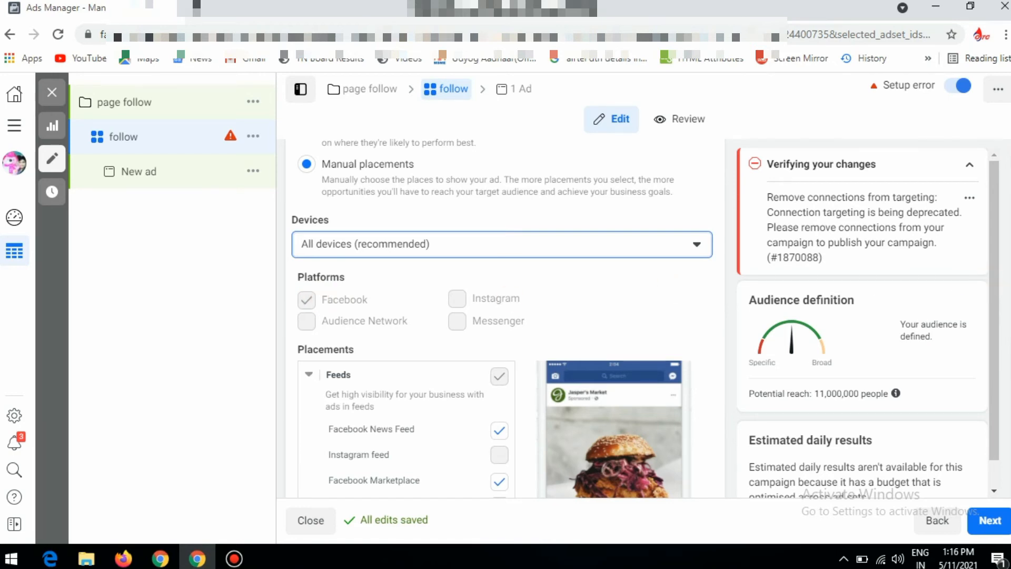
Review the ad set's remaining placements and its optimisation and delivery settings, and continue to the ad
scroll(501, 317, down, 3)
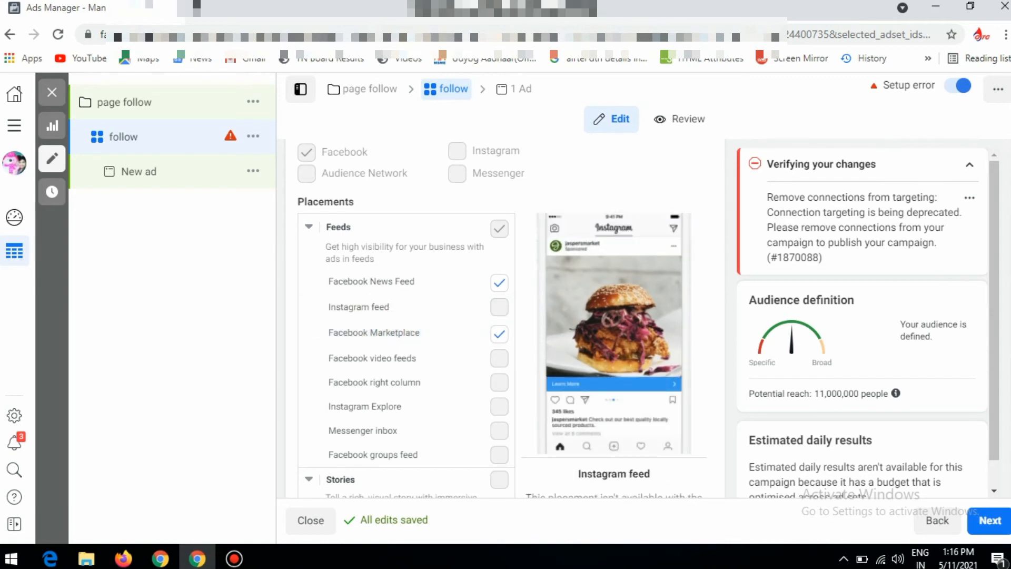
scroll(406, 316, down, 8)
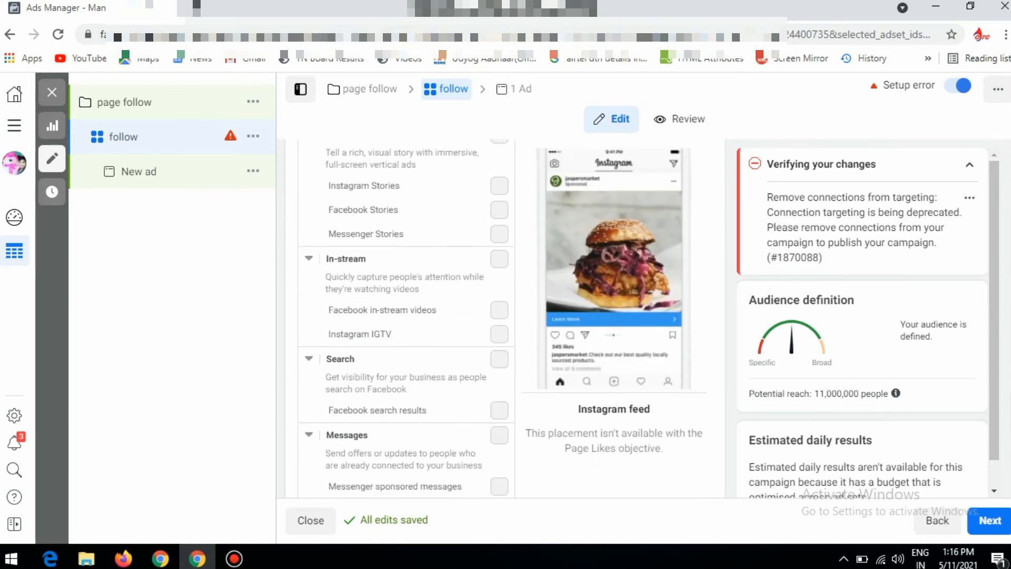
scroll(406, 316, down, 5)
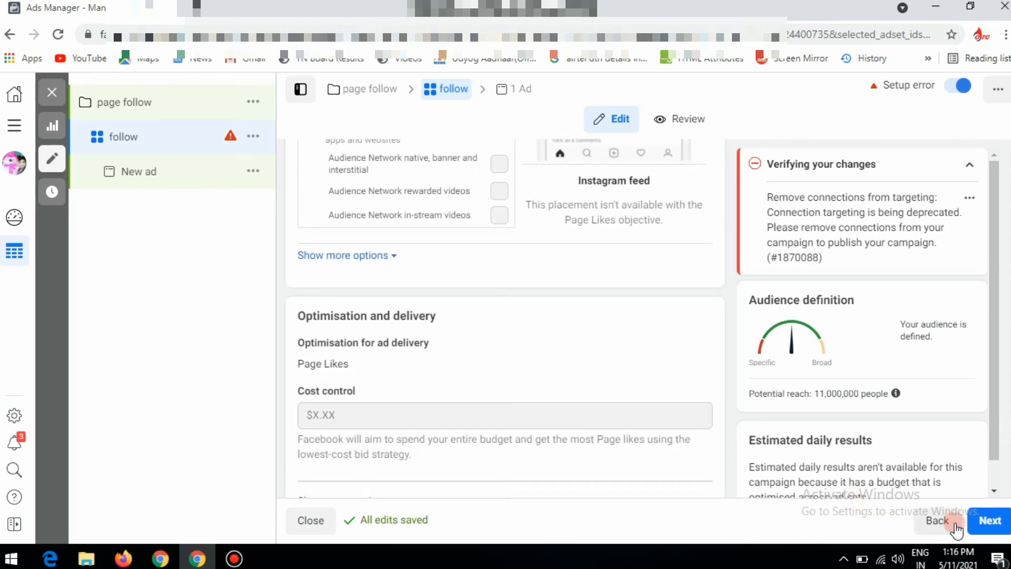
click(982, 526)
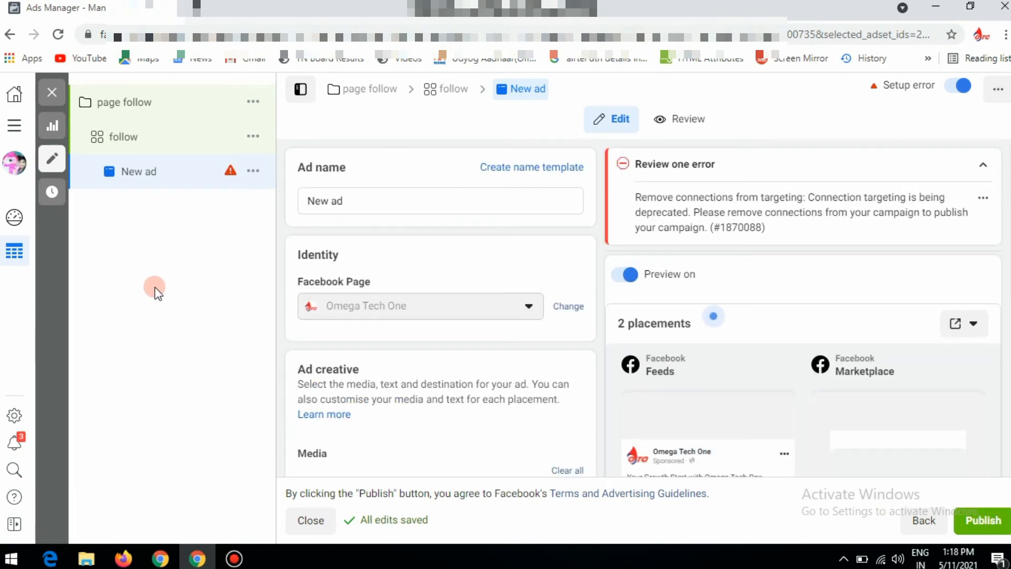
Examine the new ad's name, Facebook Page identity and ad creative settings
triple_click(364, 202)
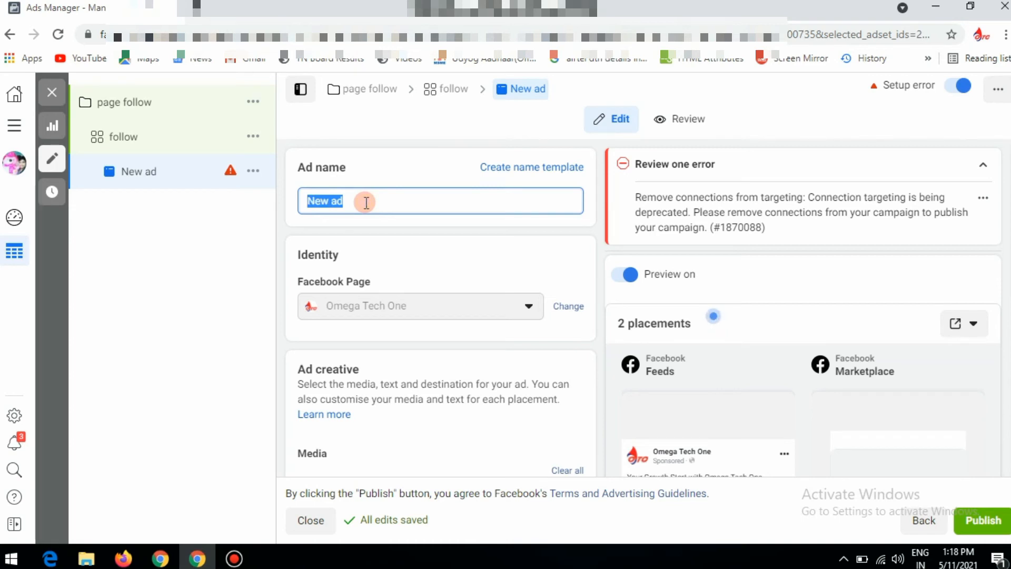
double_click(366, 202)
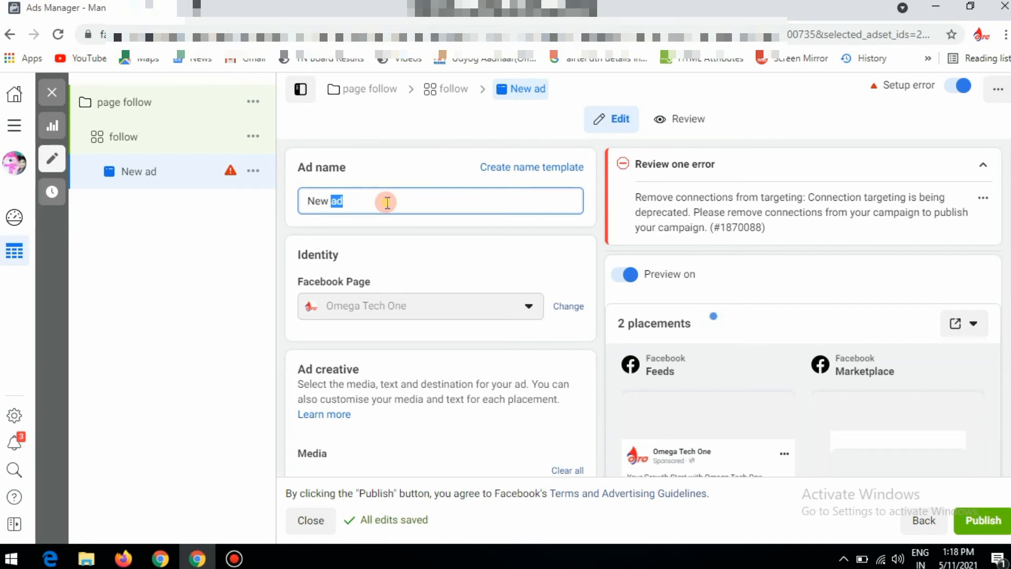
scroll(440, 308, down, 1)
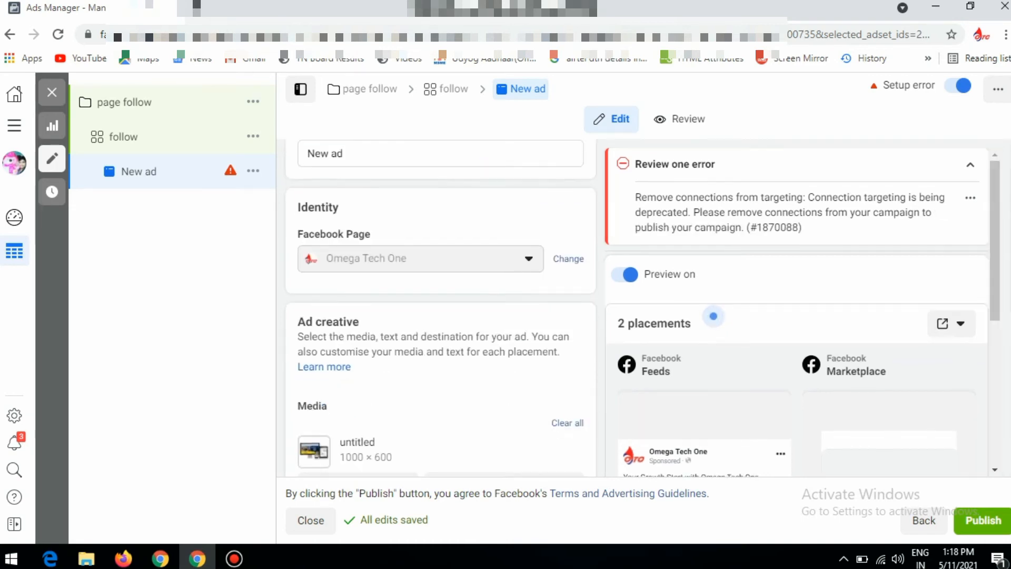
scroll(420, 224, down, 1)
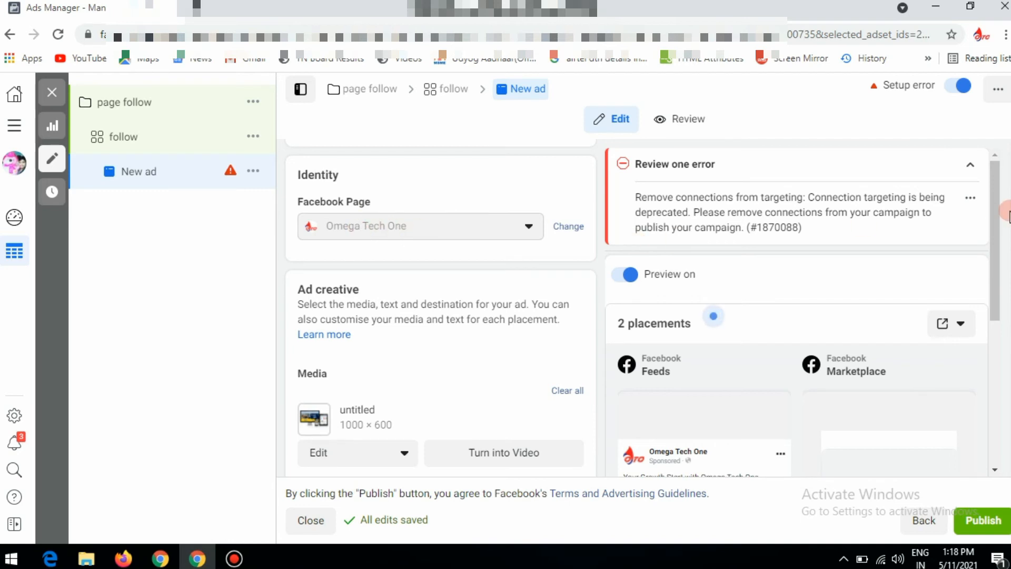
scroll(440, 309, down, 1)
scroll(441, 305, down, 1)
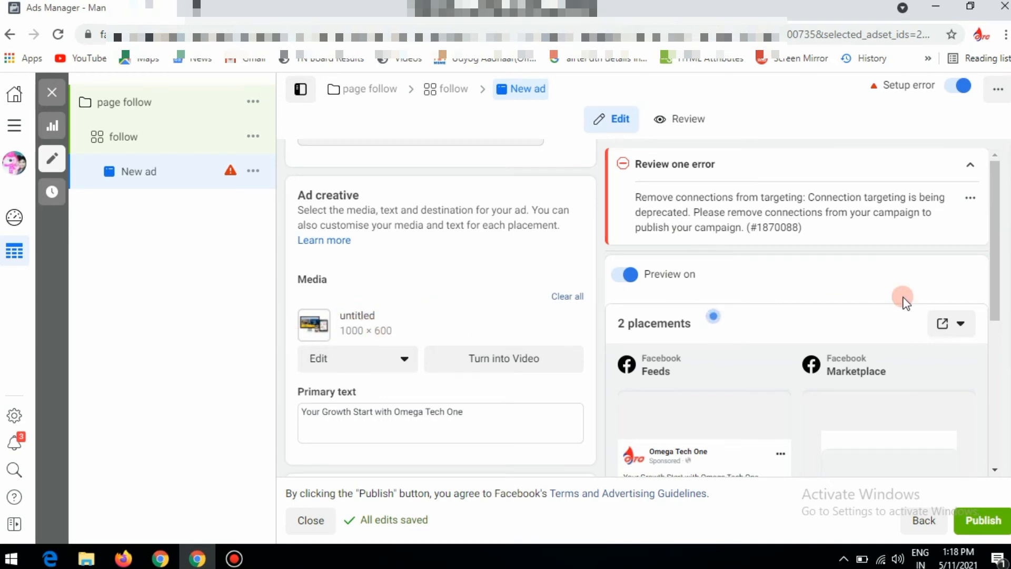
scroll(440, 308, down, 1)
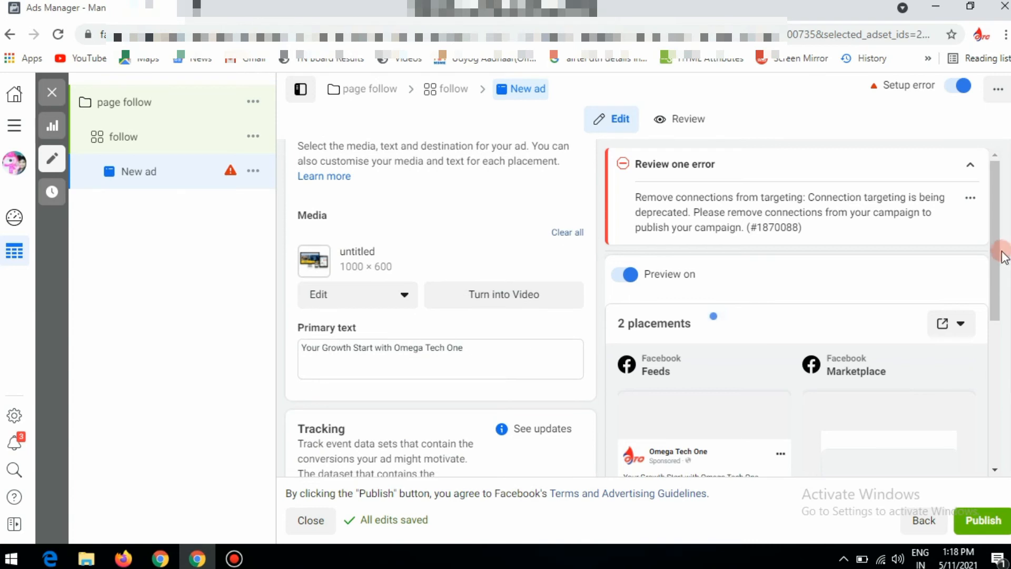
Compare the ad's media and primary text with its Facebook Feeds and Marketplace previews
drag(995, 248, 1010, 350)
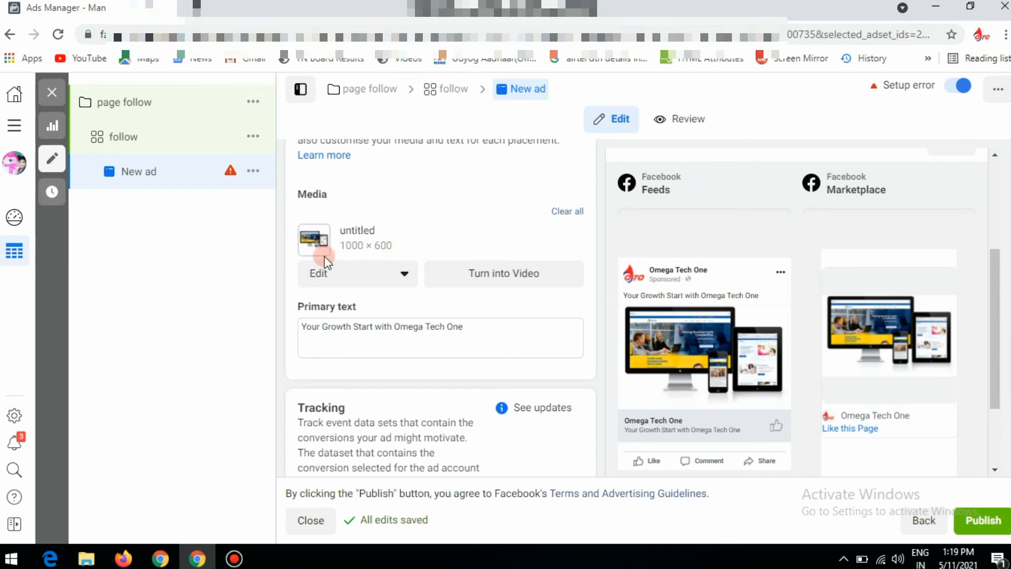
mouse_move(676, 360)
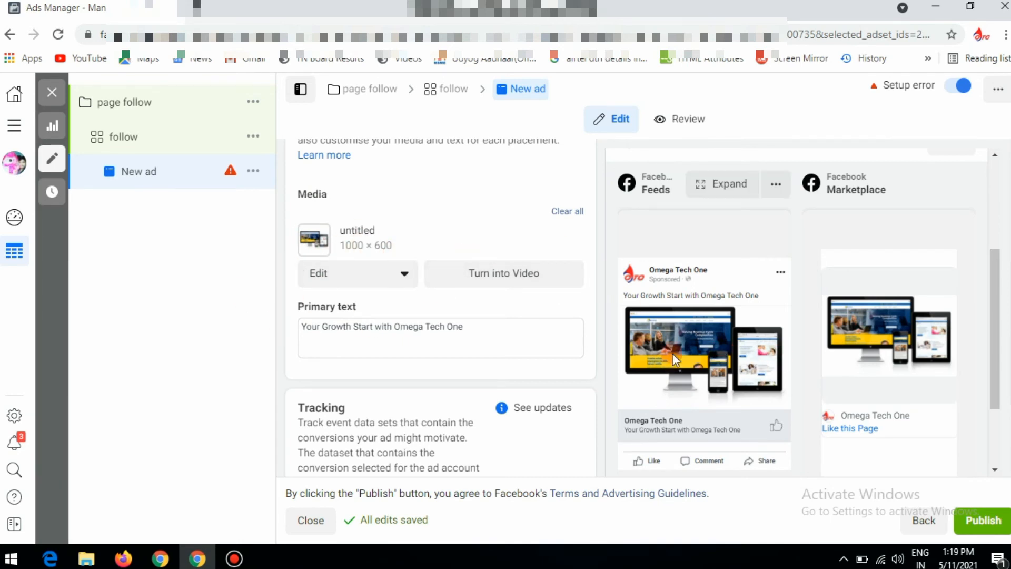
mouse_move(930, 371)
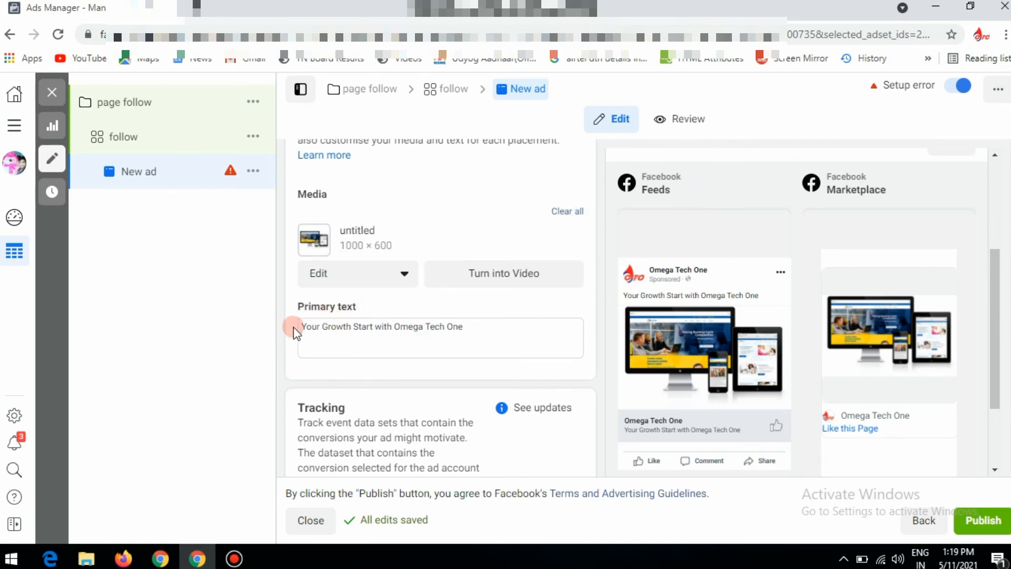
click(500, 331)
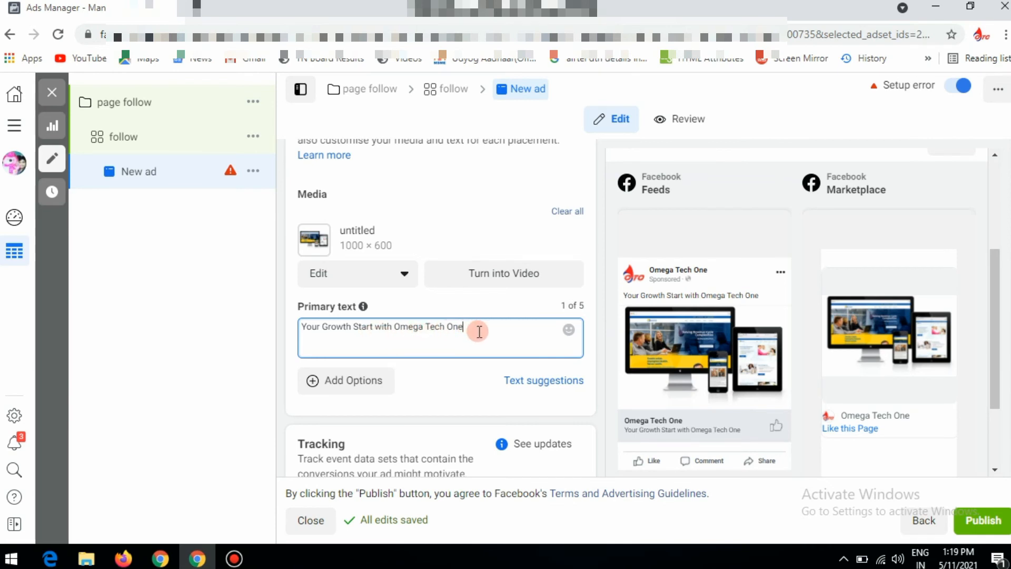
drag(1010, 311, 995, 338)
scroll(441, 308, down, 1)
mouse_move(686, 319)
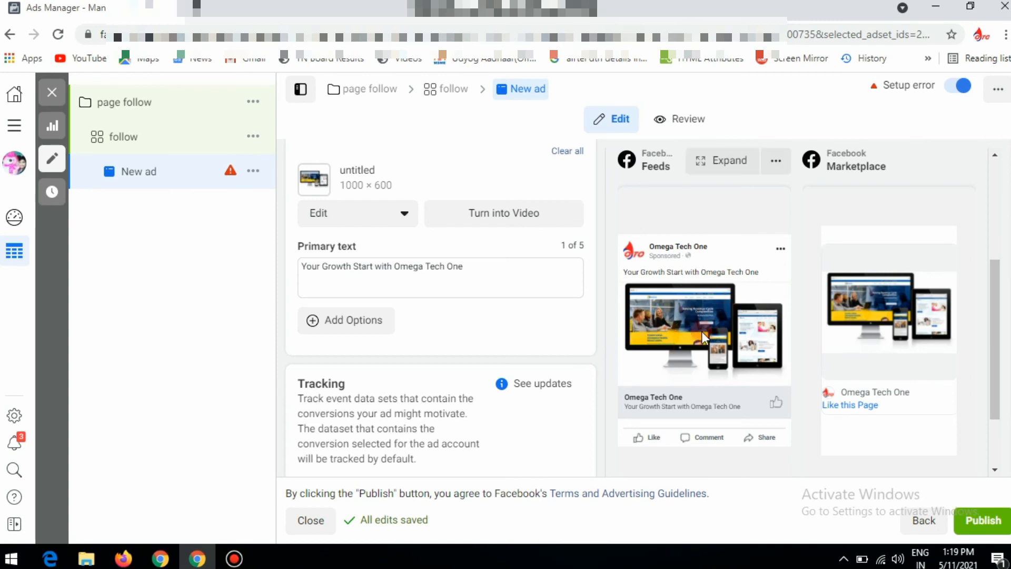
click(678, 390)
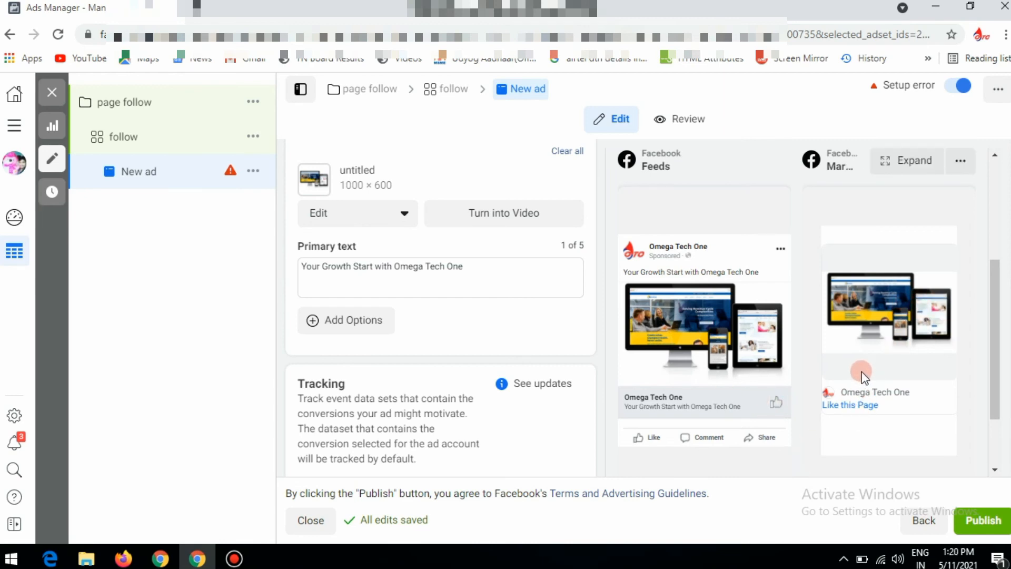
Check the ad's tracking settings and publish the page follow campaign
scroll(485, 224, down, 1)
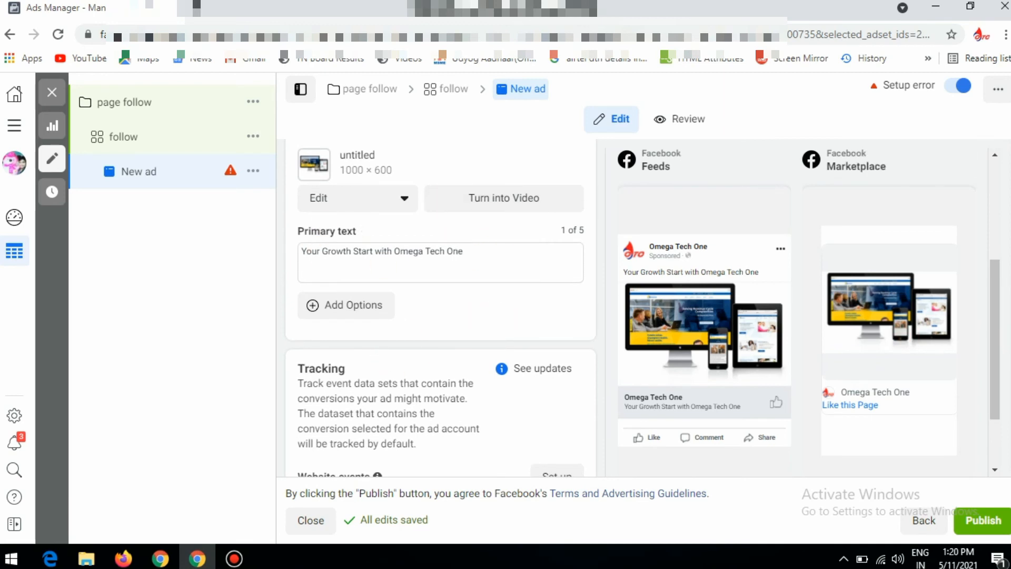
scroll(441, 309, down, 2)
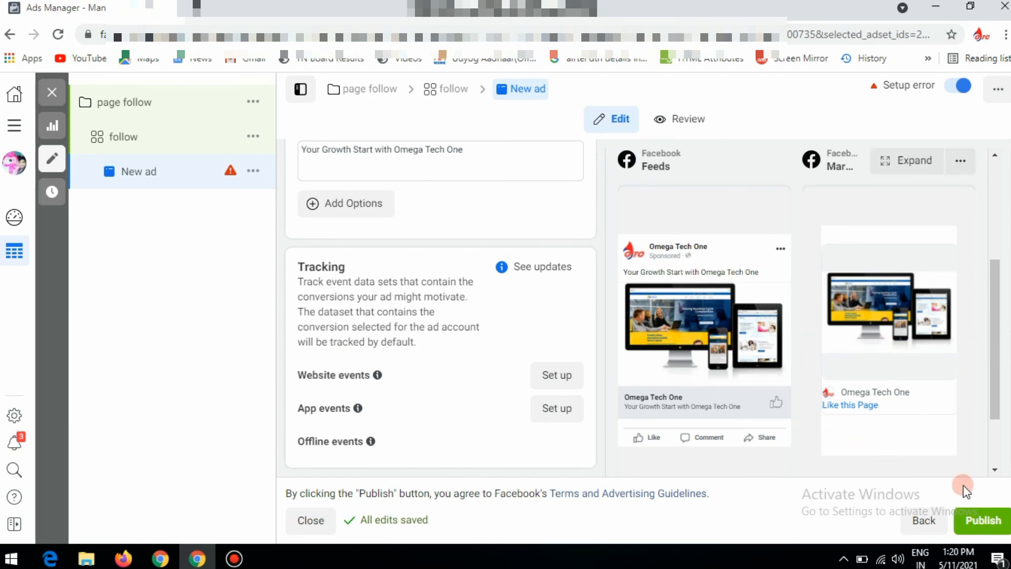
click(979, 525)
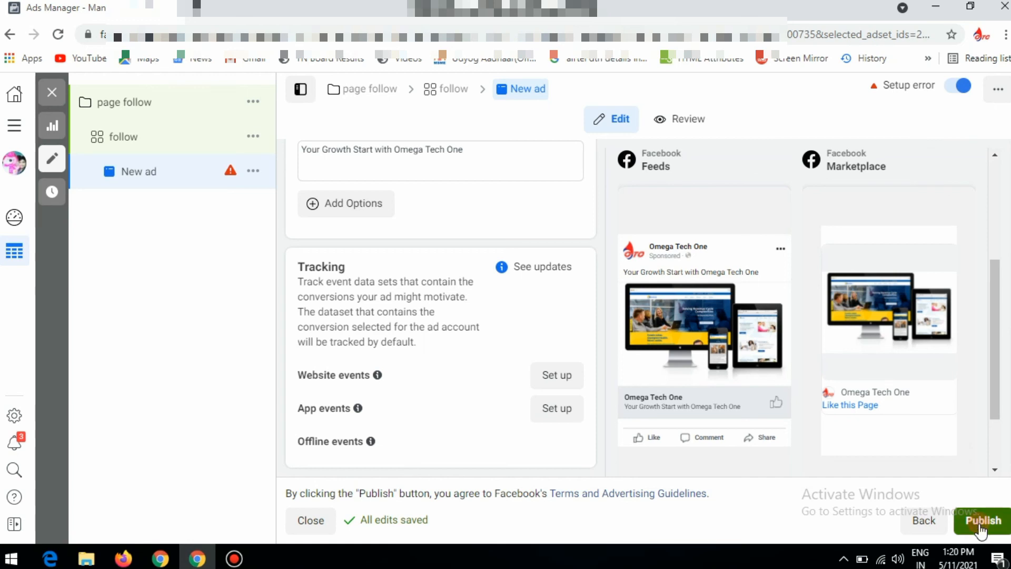